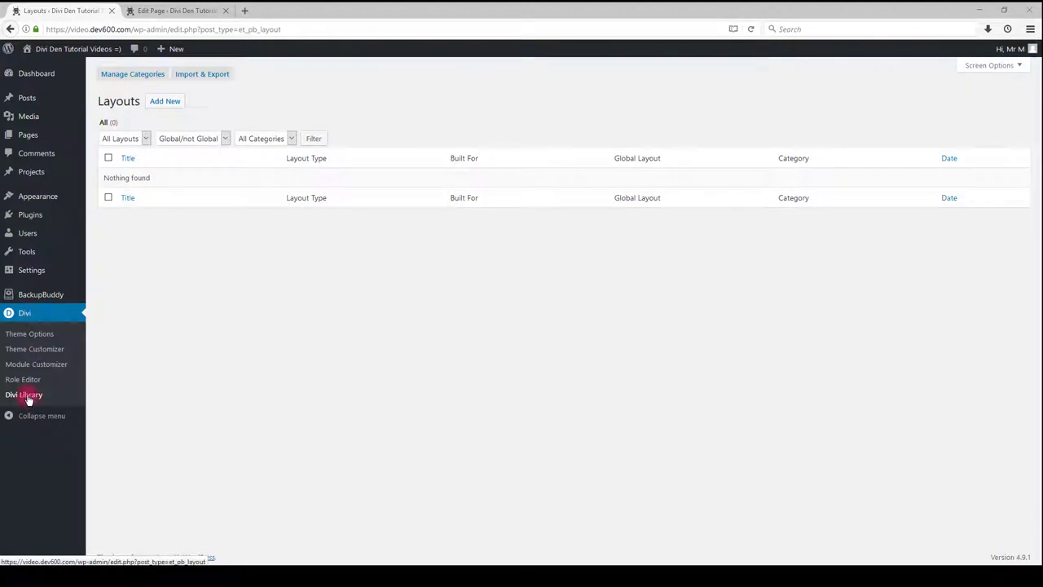
- Start a layout import in the Divi Library and select day_10_testimonial_modules.json as the file
left_click(204, 74)
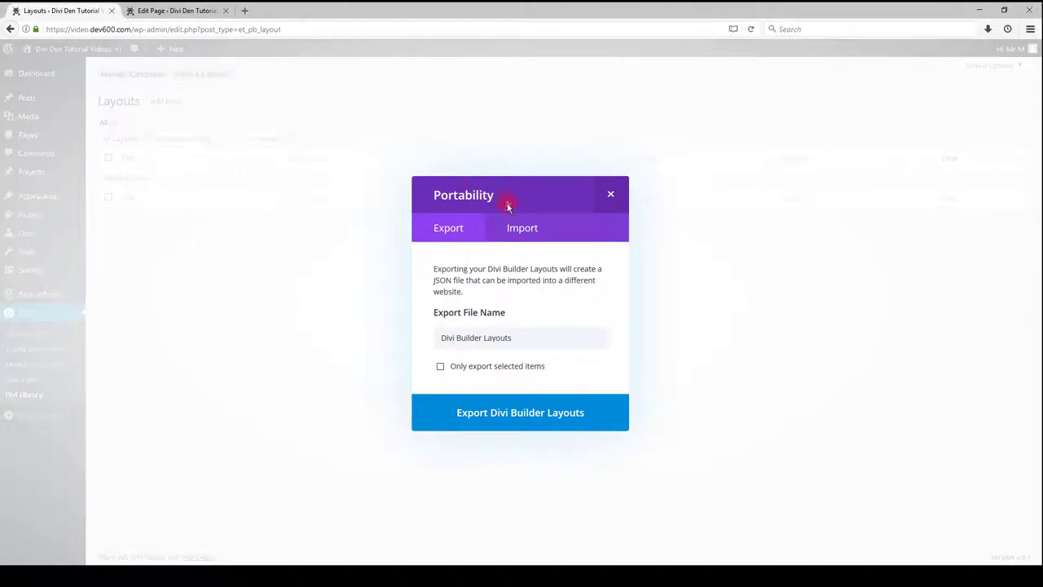
left_click(515, 229)
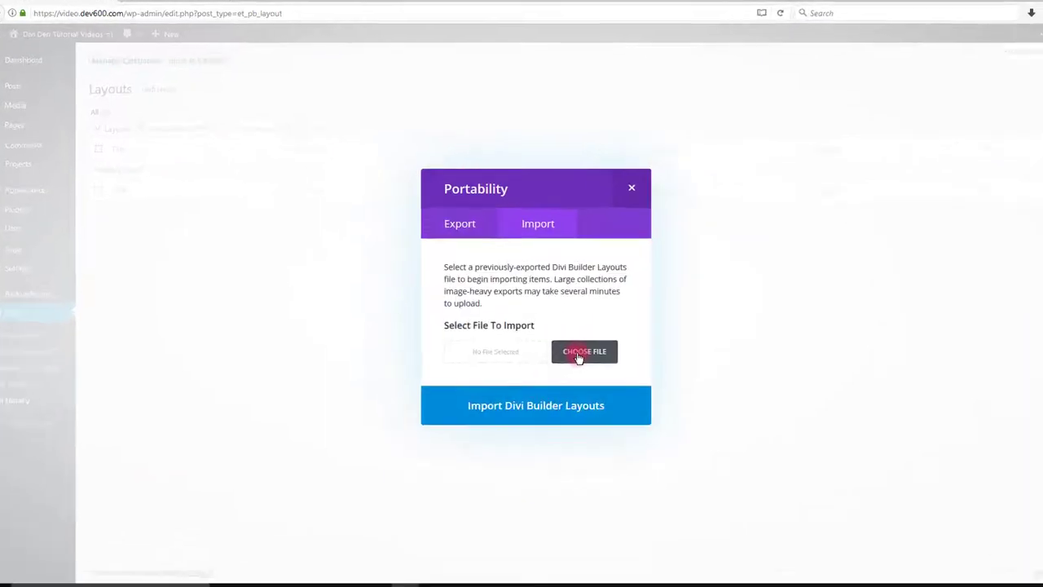
left_click(578, 355)
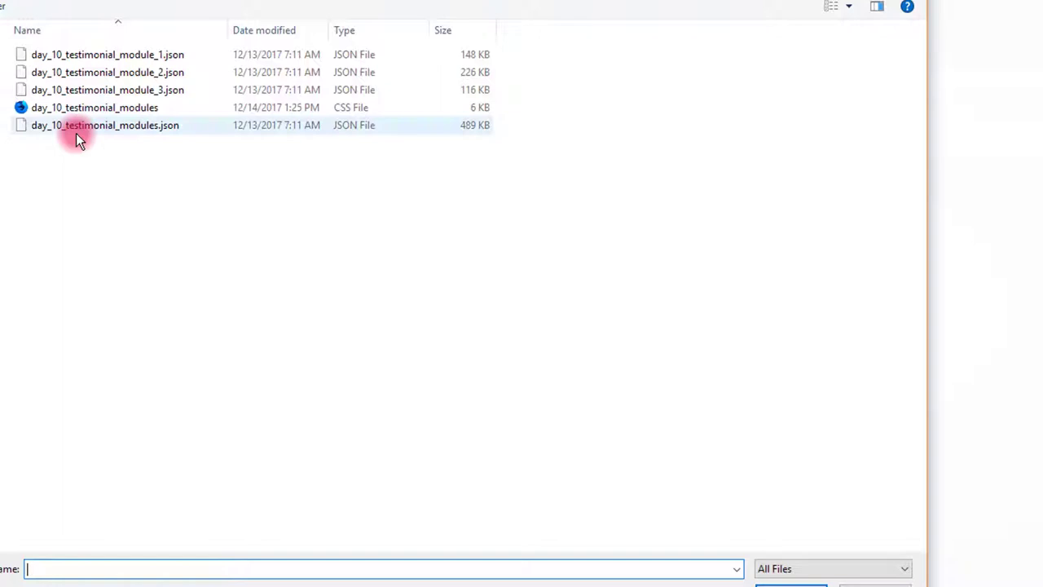
left_click(118, 130)
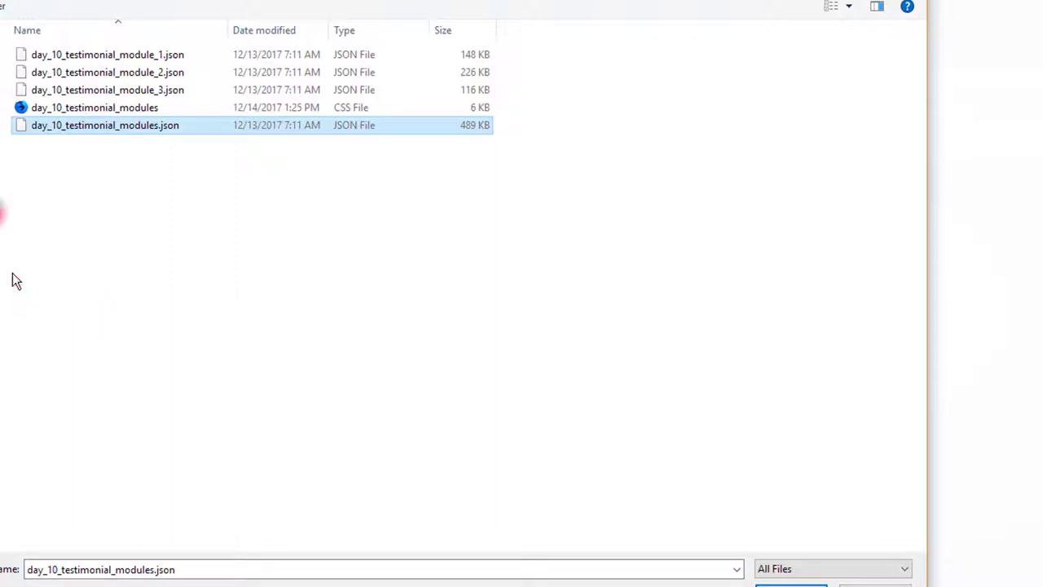
left_click(76, 59)
left_click(79, 74)
left_click(83, 92)
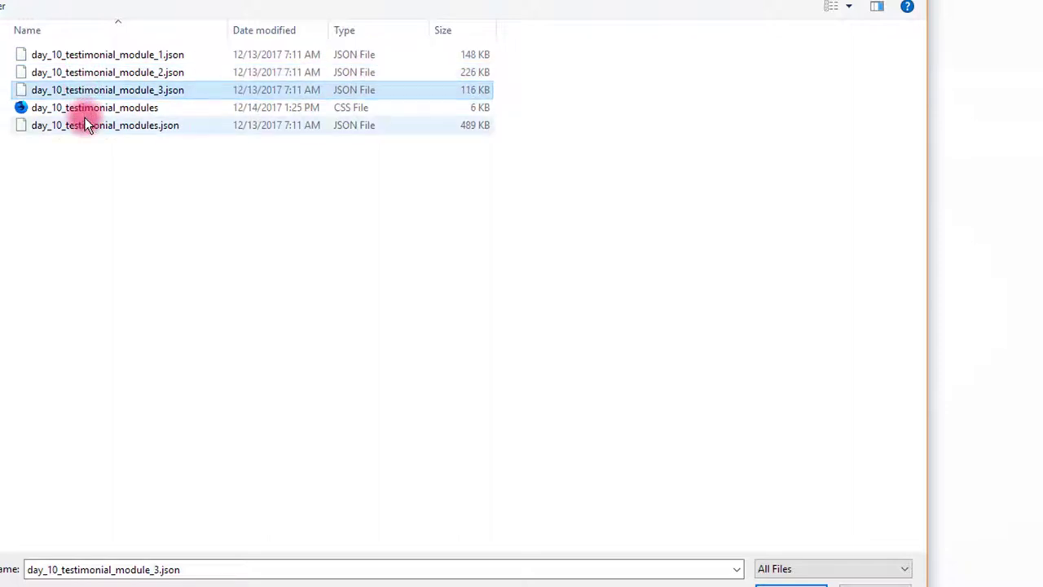
left_click(78, 112)
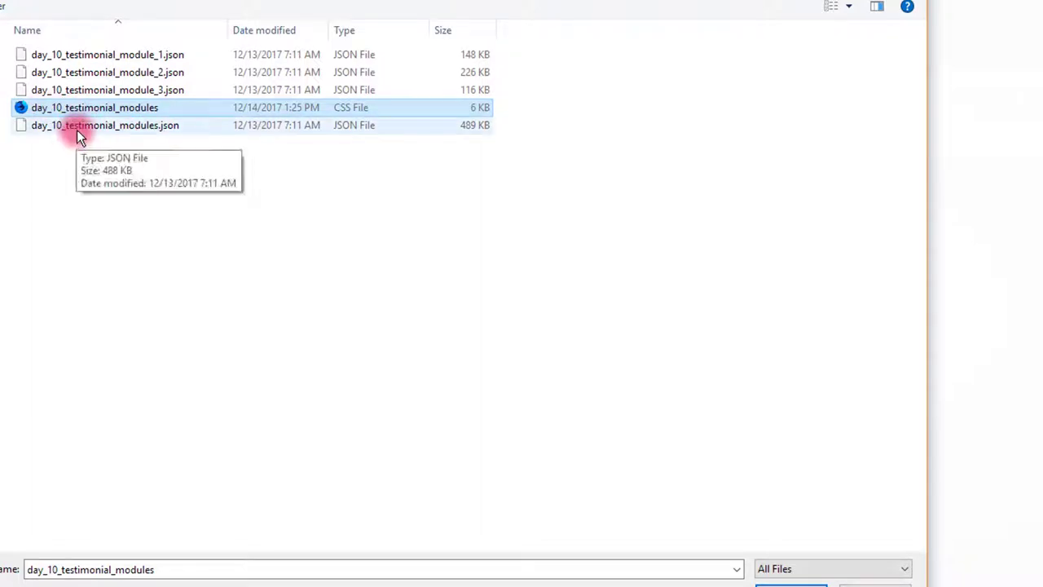
left_click(76, 130)
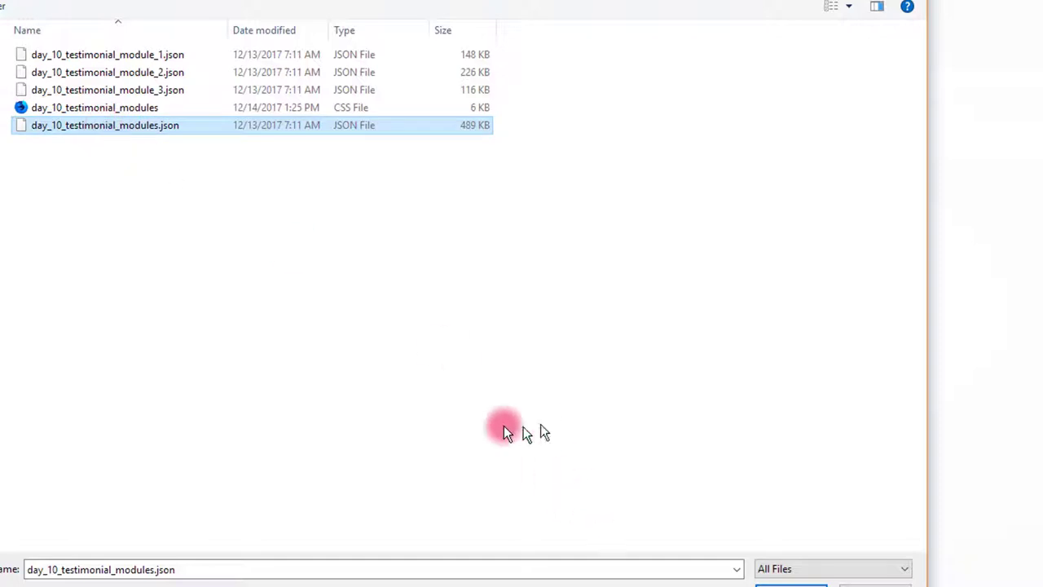
- Load the selected day_10_testimonial_modules.json file and import its layouts into the Divi Library
left_click(797, 583)
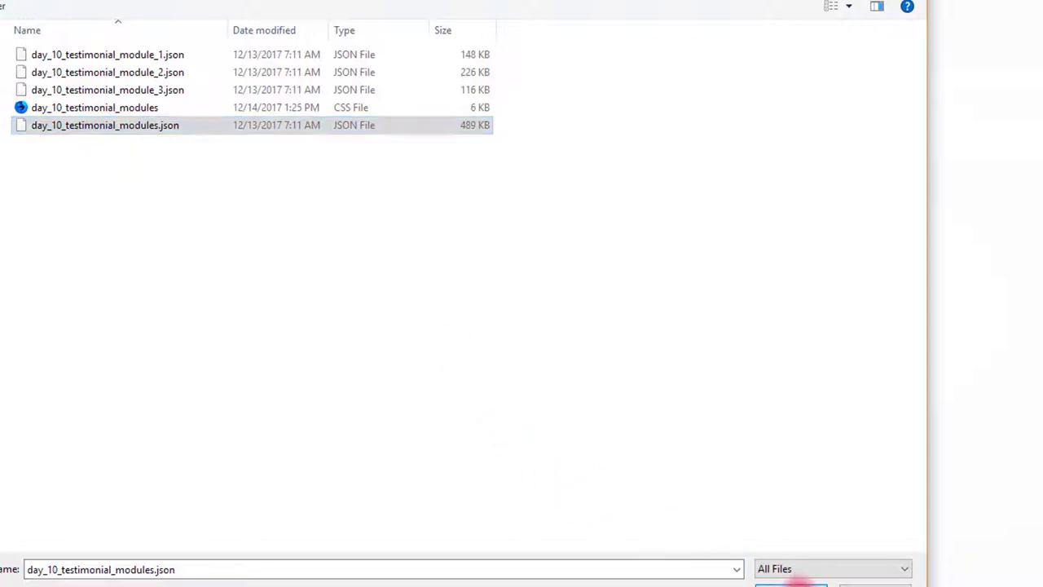
left_click(630, 466)
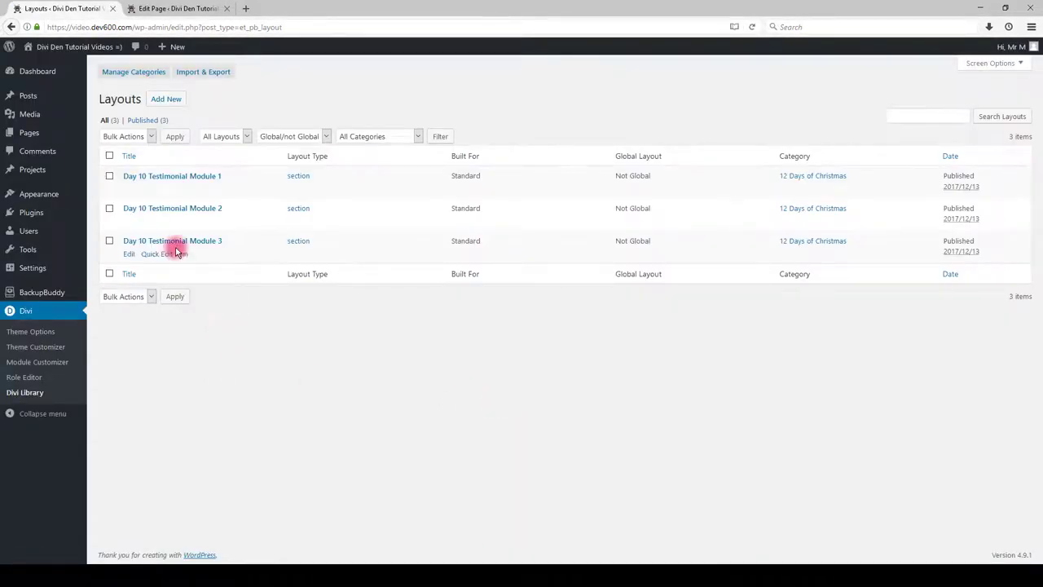
- Add Day 10 Testimonial Modules 1, 2 and 3 from the library to the Free Divi Testimonial Module page
left_click(167, 9)
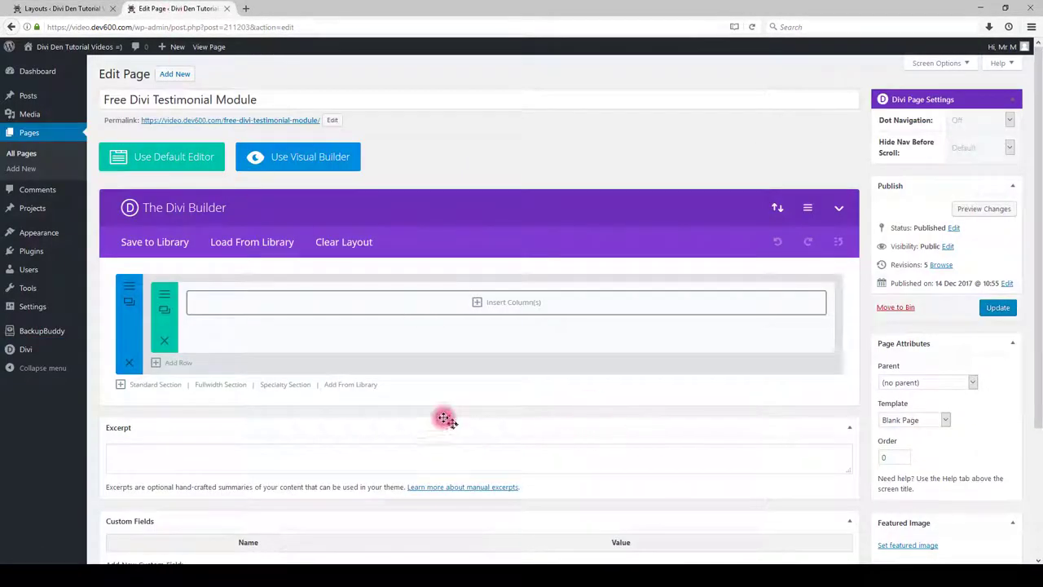
left_click(349, 384)
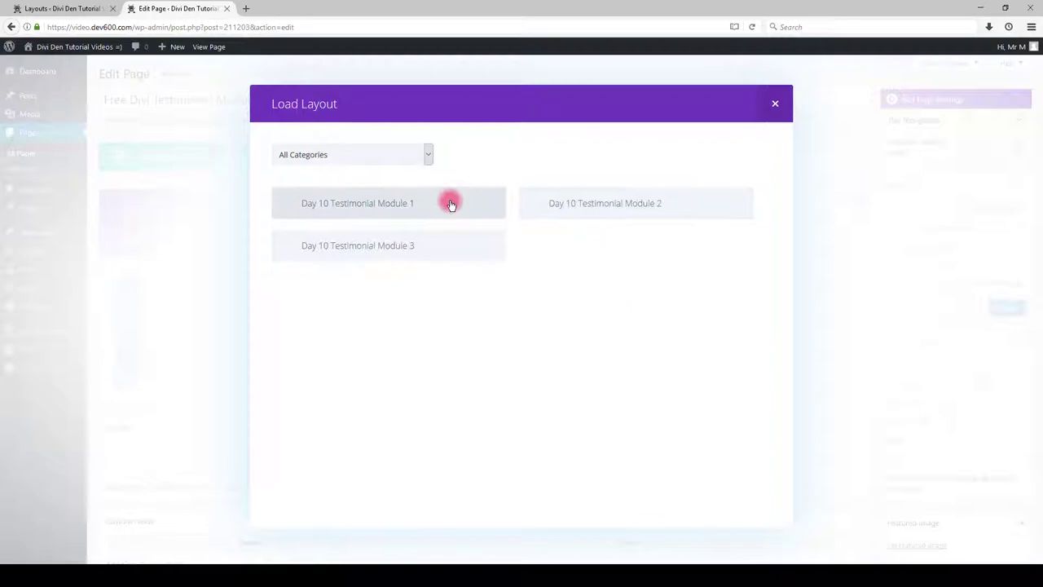
left_click(452, 204)
scroll(301, 269, "down", 3)
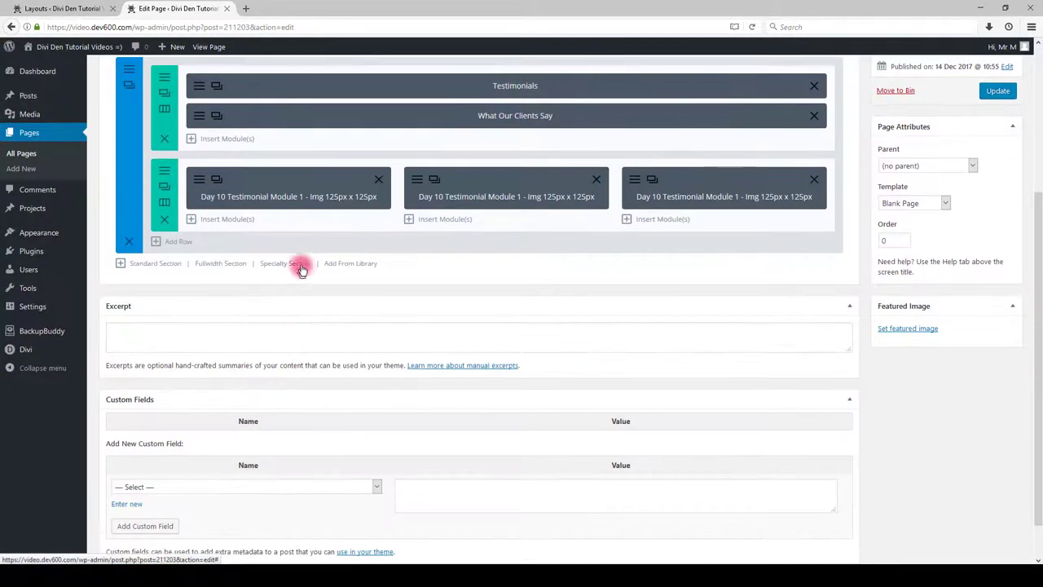
left_click(346, 264)
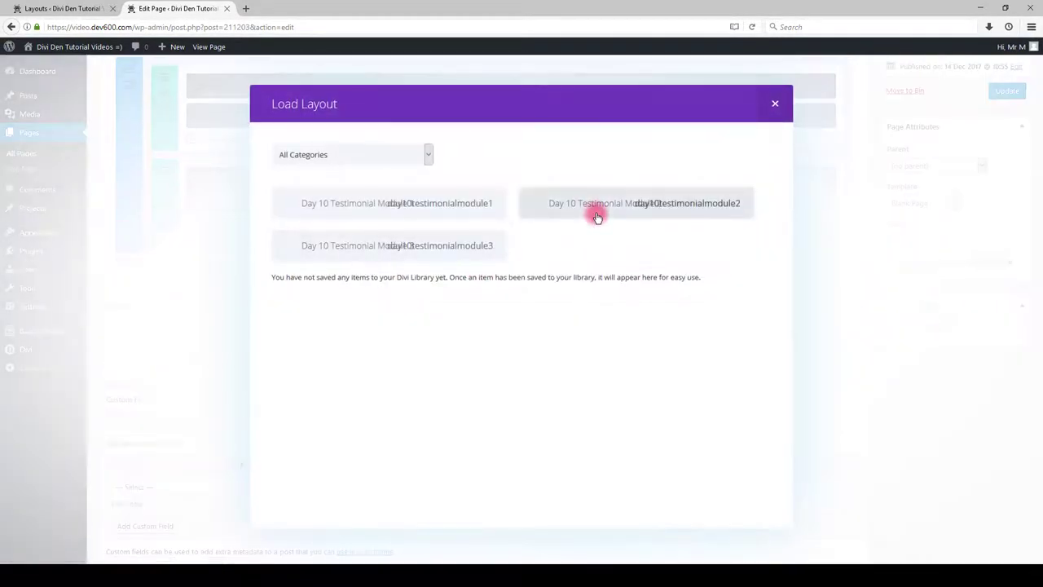
left_click(598, 217)
scroll(366, 407, "down", 3)
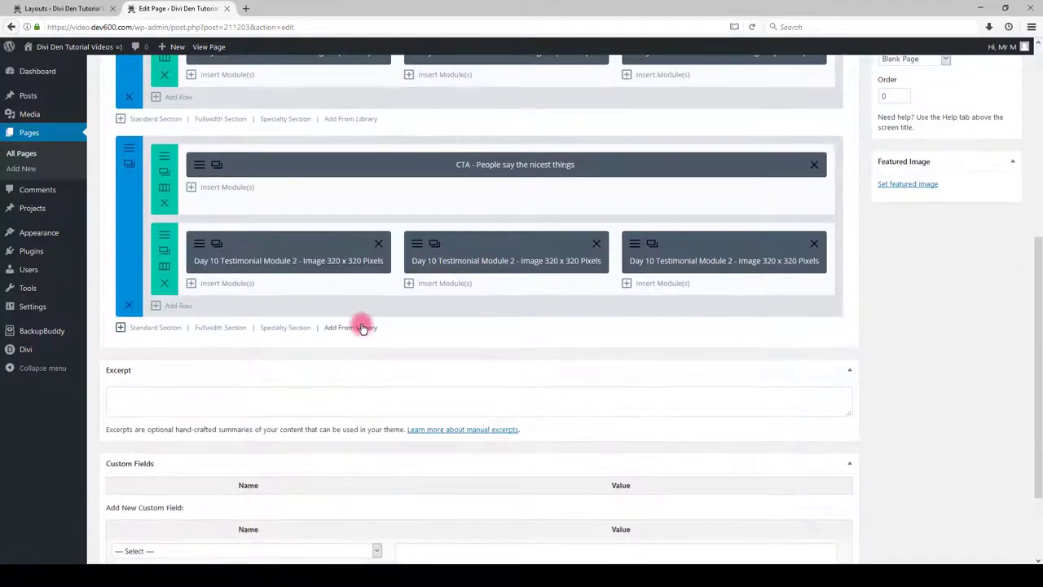
left_click(362, 327)
left_click(318, 246)
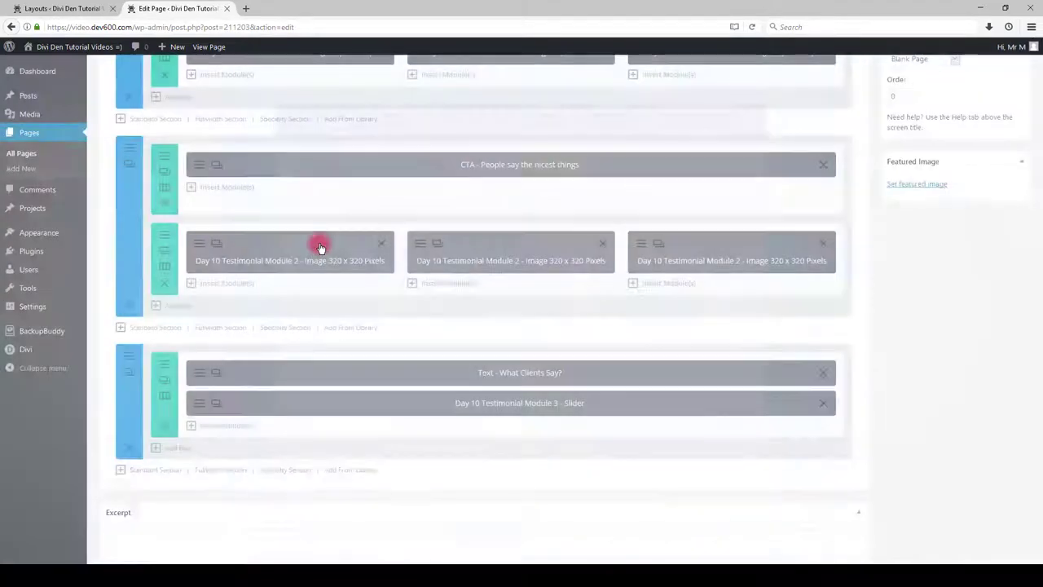
- Switch to the text editor, copy the entire testimonial modules CSS code and return to the page editor in the browser
scroll(594, 296, "up", 5)
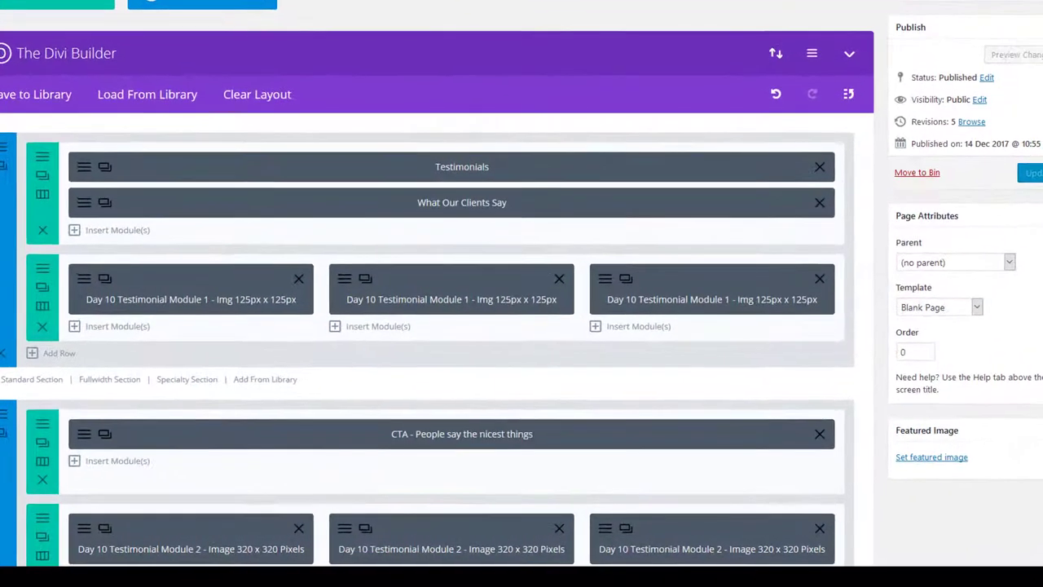
key("alt+Tab")
scroll(275, 119, "up", 20)
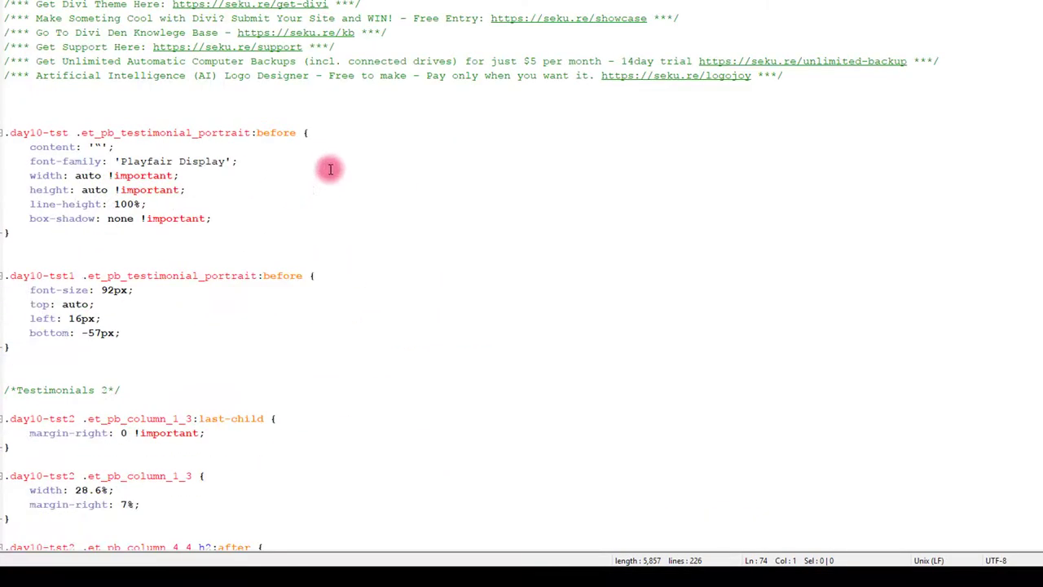
key("ctrl+a")
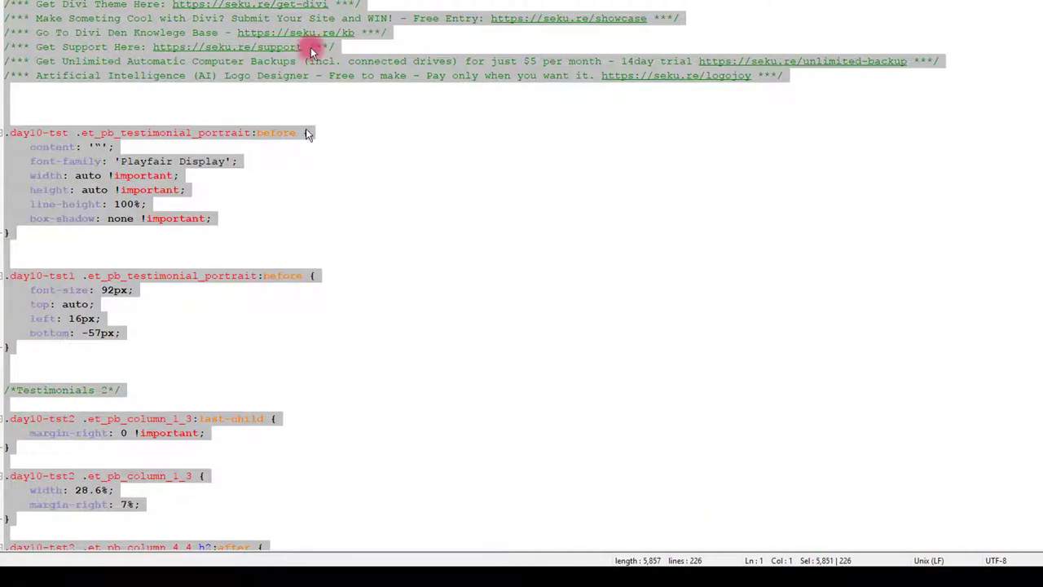
key("alt+Tab")
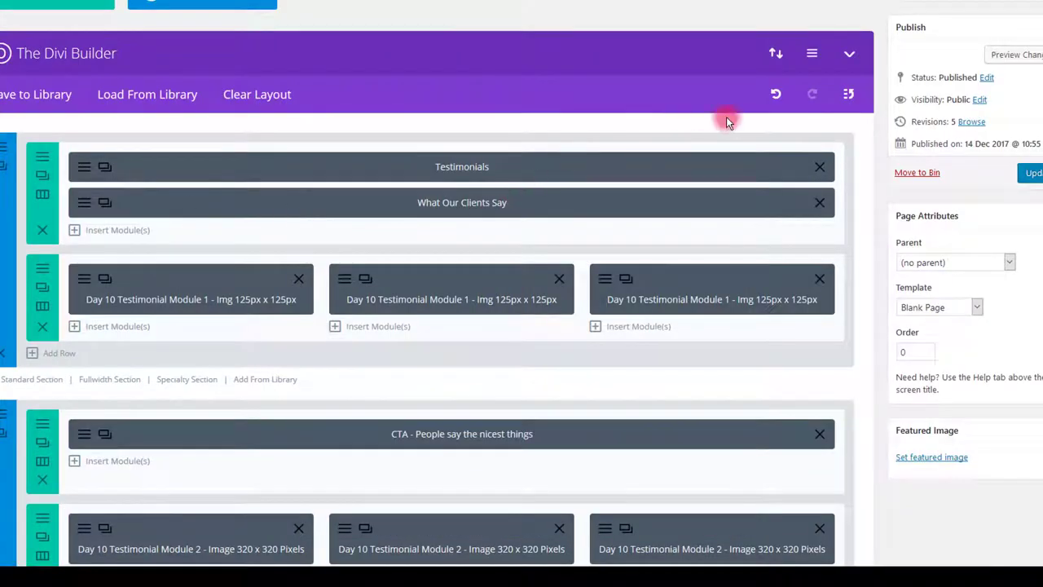
- Paste the copied CSS into the Custom CSS of the page's Divi Builder settings and save the settings
left_click(817, 59)
left_click(444, 243)
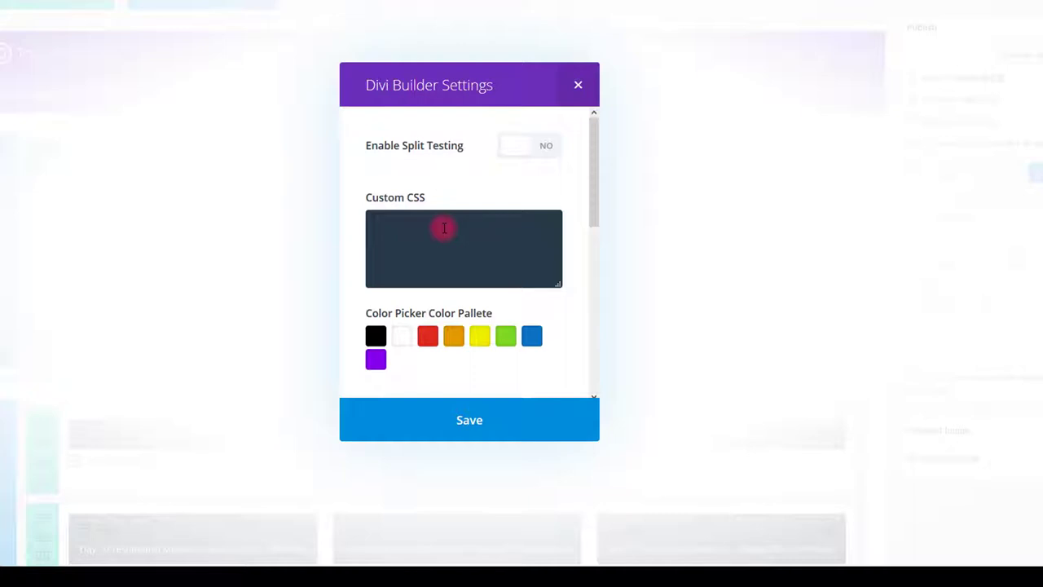
key("ctrl+v")
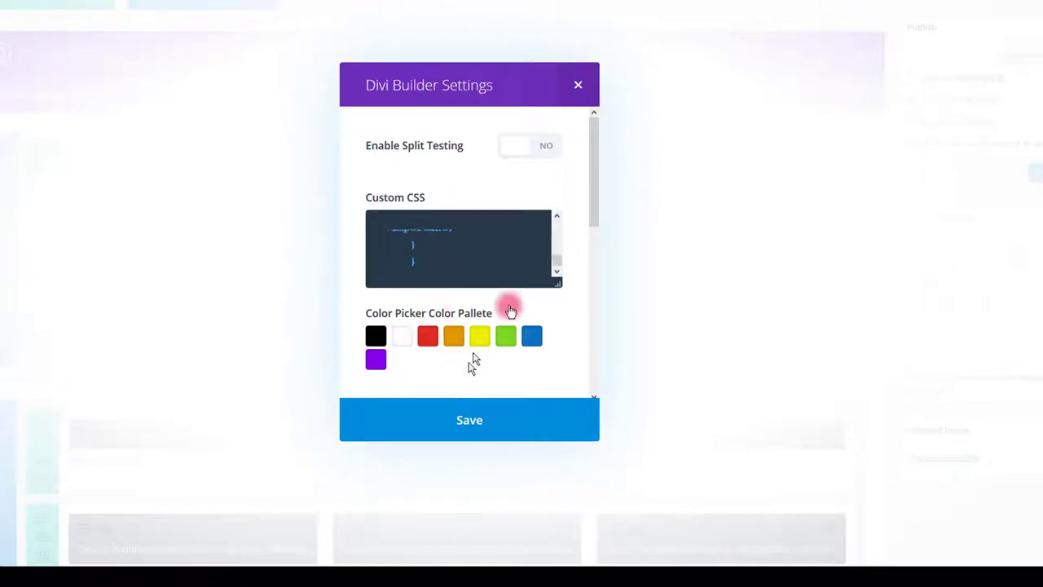
mouse_move(559, 258)
left_mouse_down()
mouse_move(551, 217)
mouse_move(554, 266)
left_mouse_up()
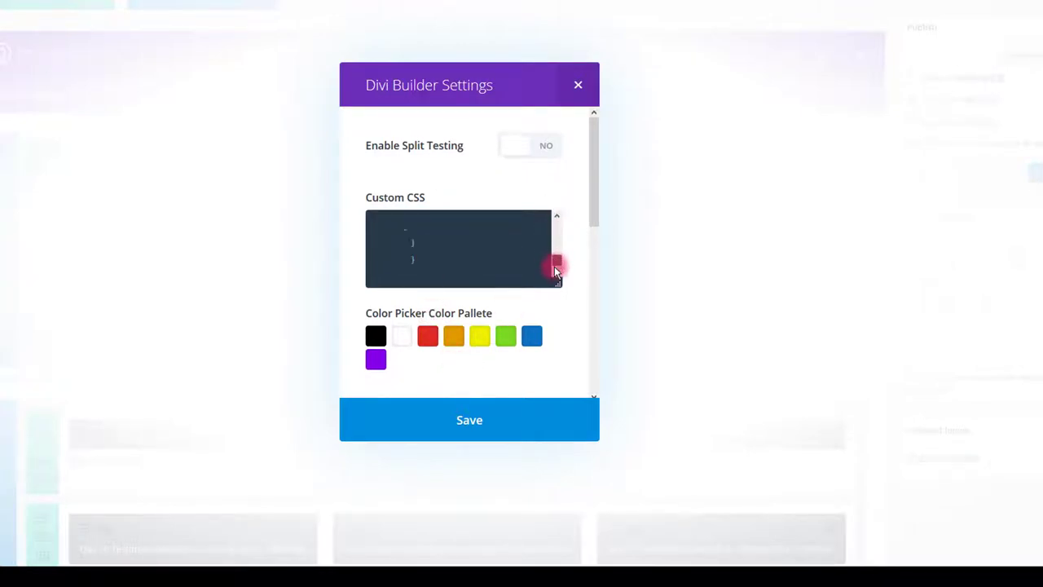
left_click(458, 427)
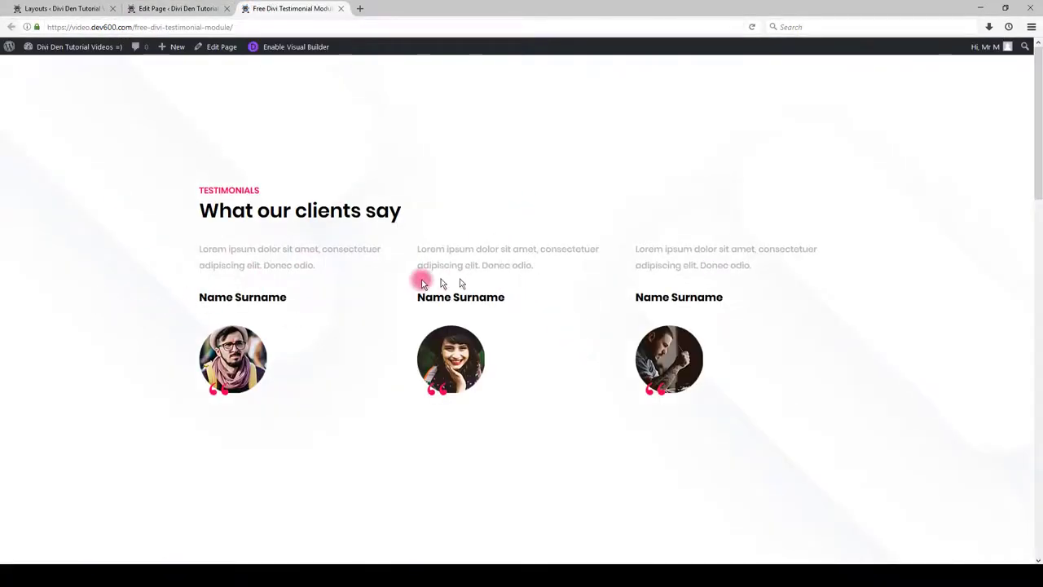
- Examine the layout and styling of the three testimonial sections on the published page
scroll(421, 310, "down", 9)
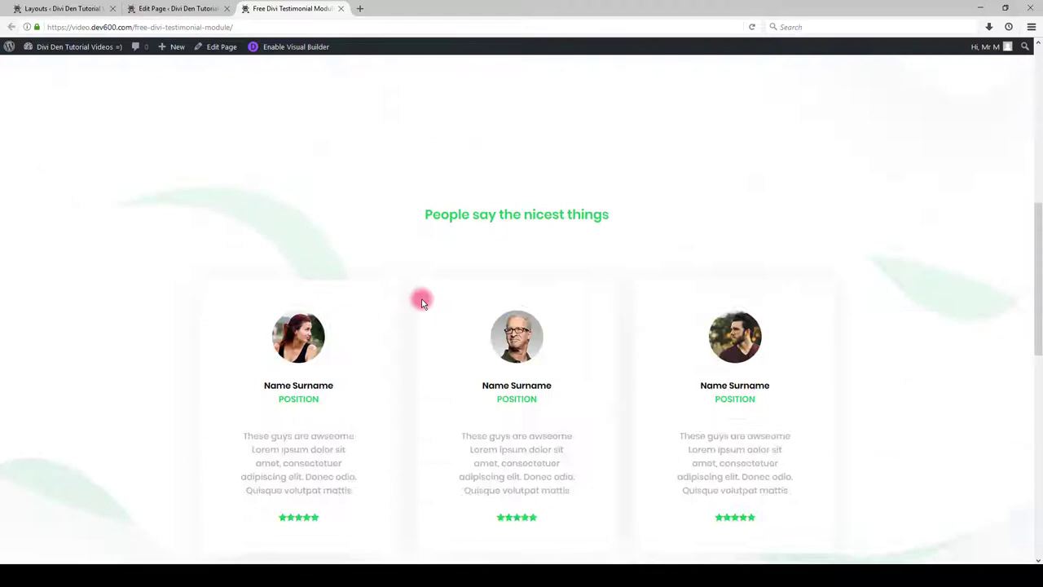
scroll(418, 302, "down", 6)
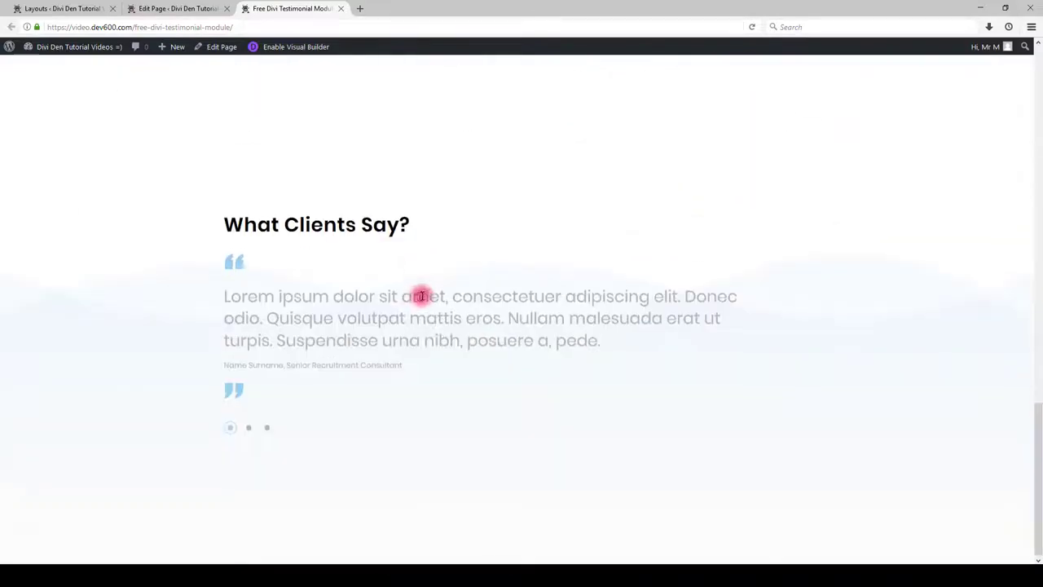
scroll(419, 302, "down", 6)
scroll(424, 307, "up", 15)
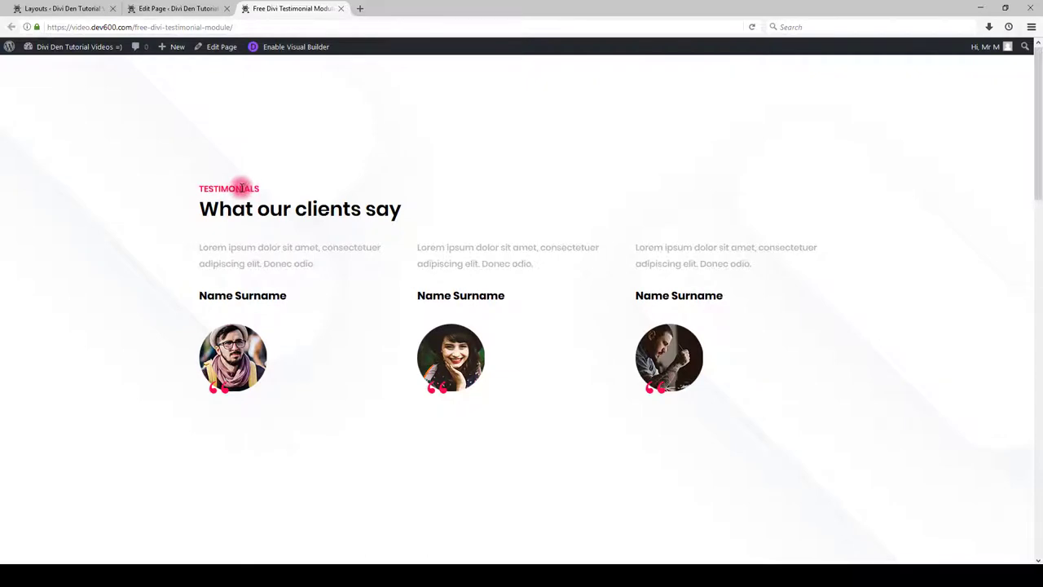
scroll(350, 247, "down", 15)
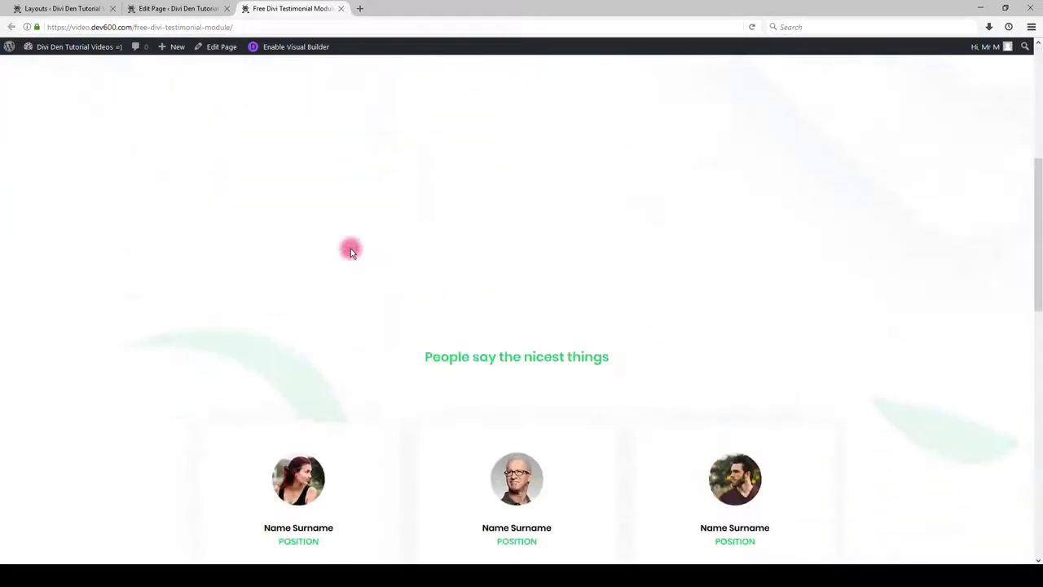
scroll(456, 322, "up", 15)
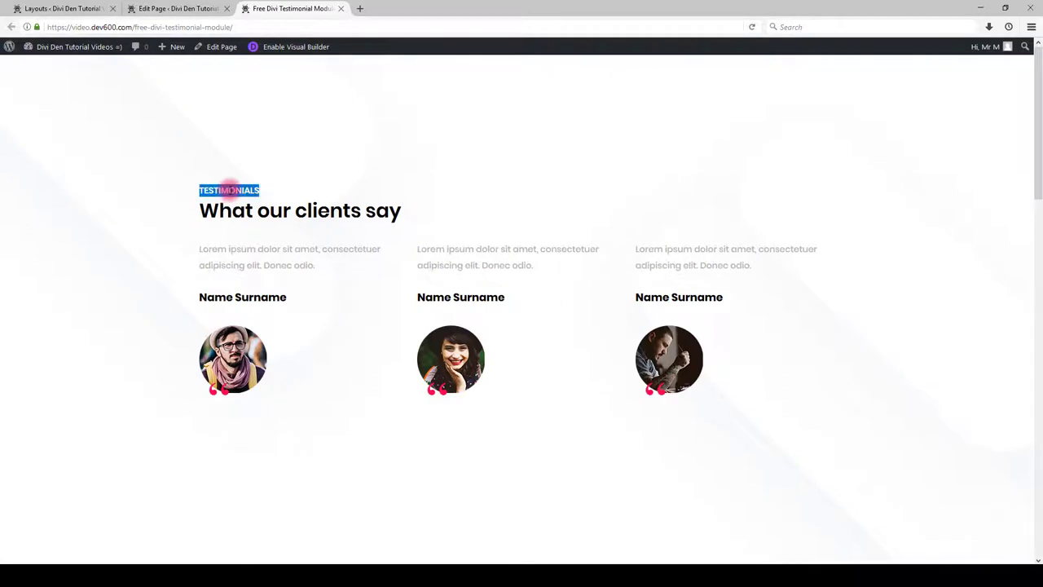
- Set the title text colour of the Testimonials call-to-action module to dark blue (#080a87)
left_click(167, 8)
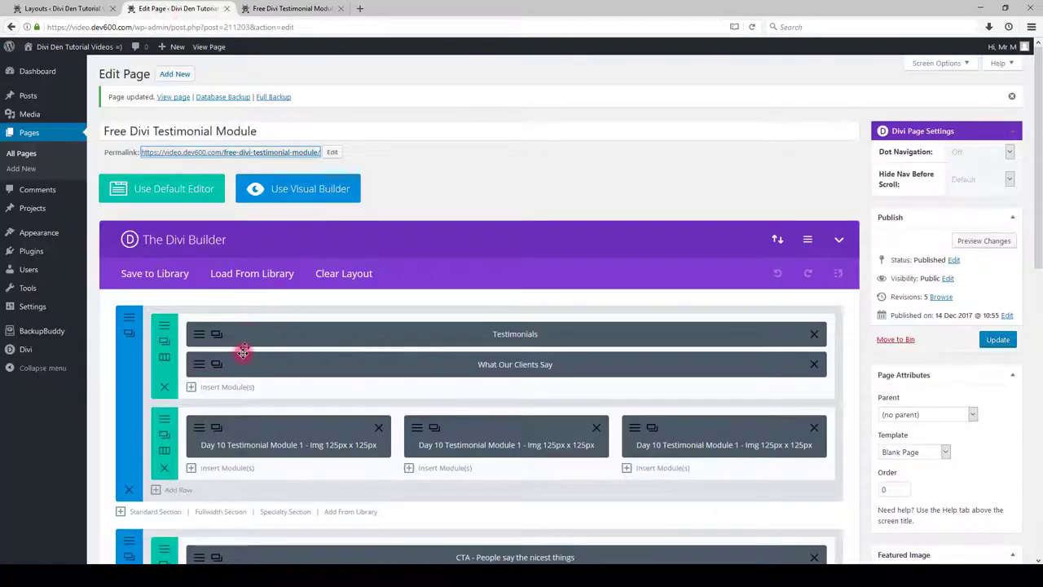
left_click(196, 337)
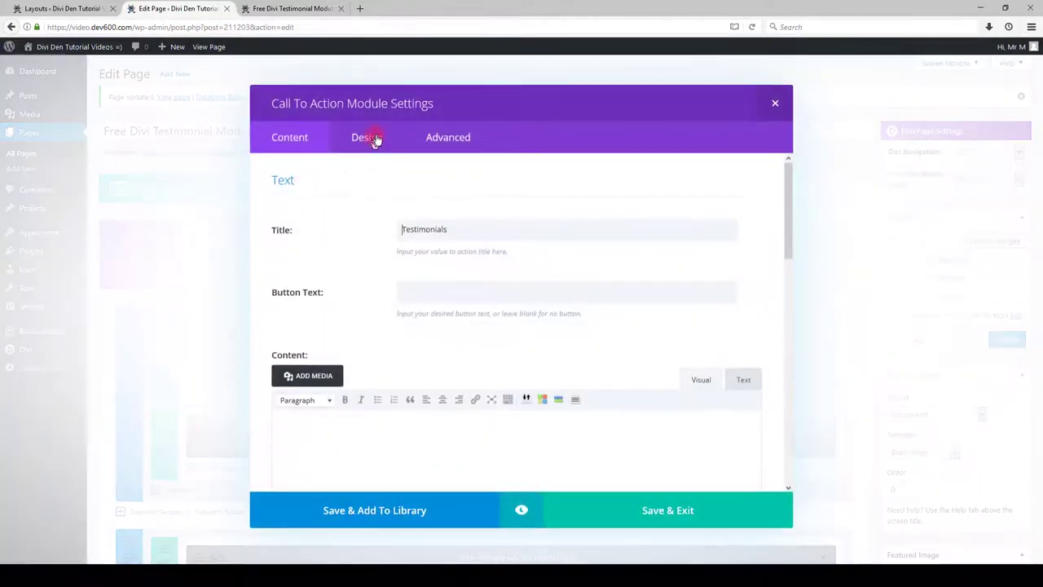
left_click(369, 139)
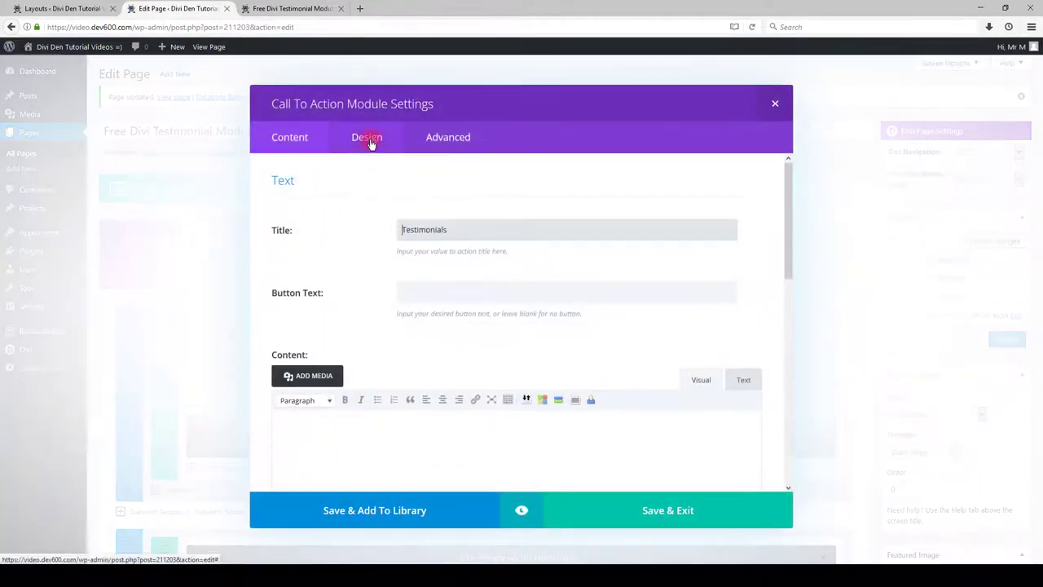
scroll(464, 328, "down", 6)
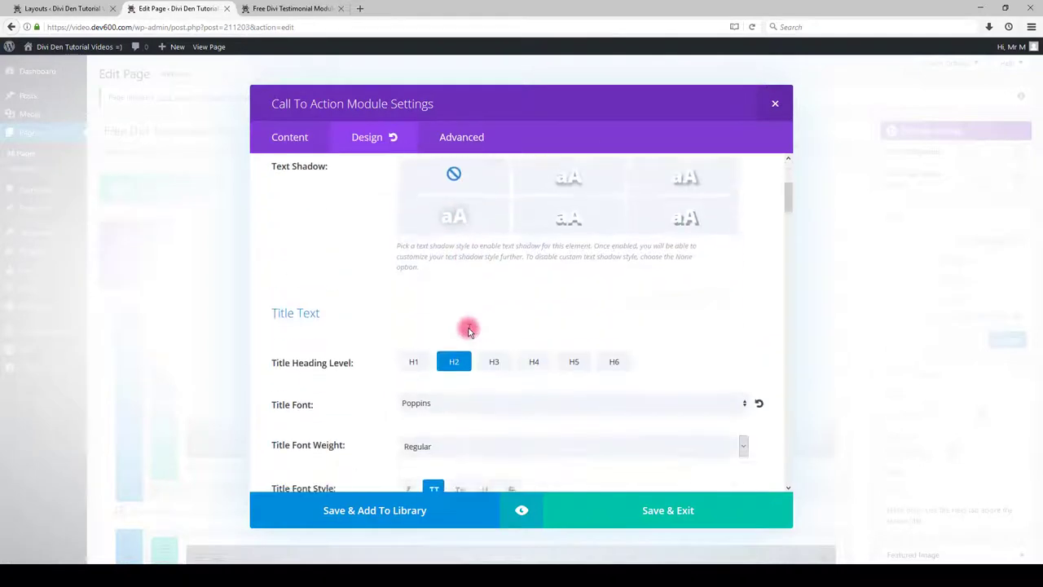
scroll(466, 331, "down", 1)
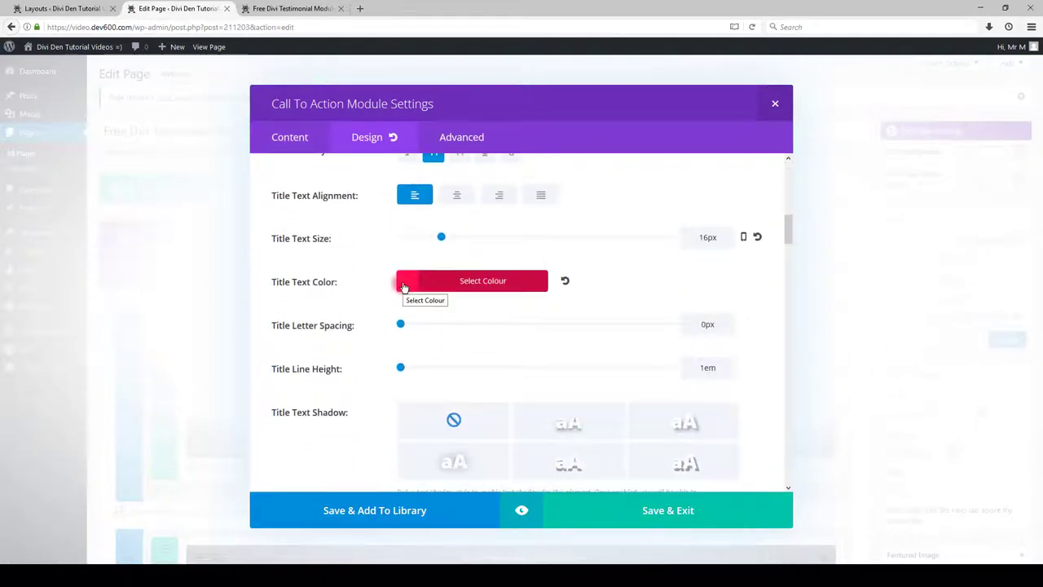
left_click(468, 238)
left_click(418, 281)
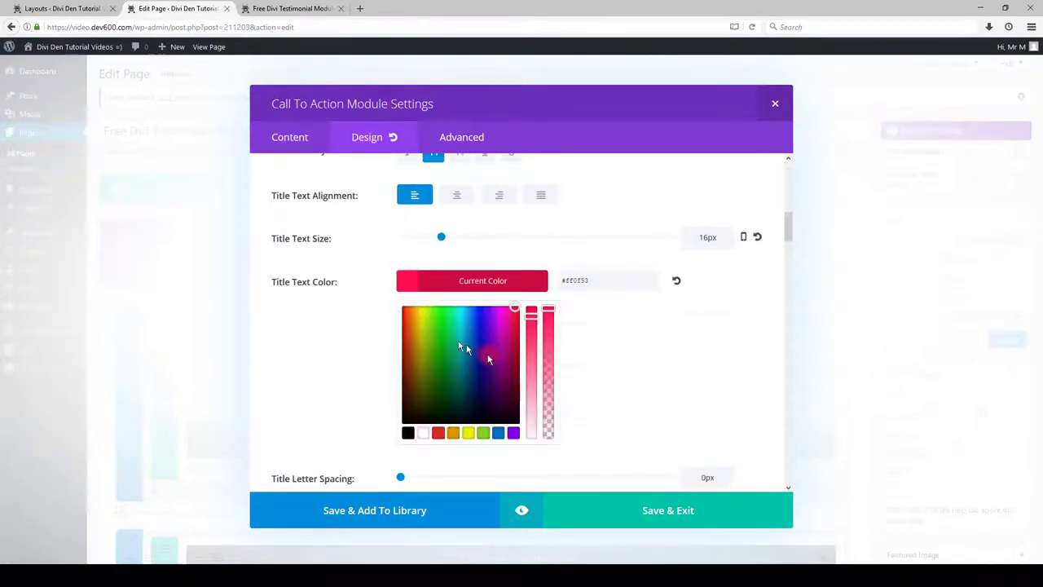
left_click(481, 364)
- Set the Testimonials title text size to 20px, save the module and update the page
left_click(446, 238)
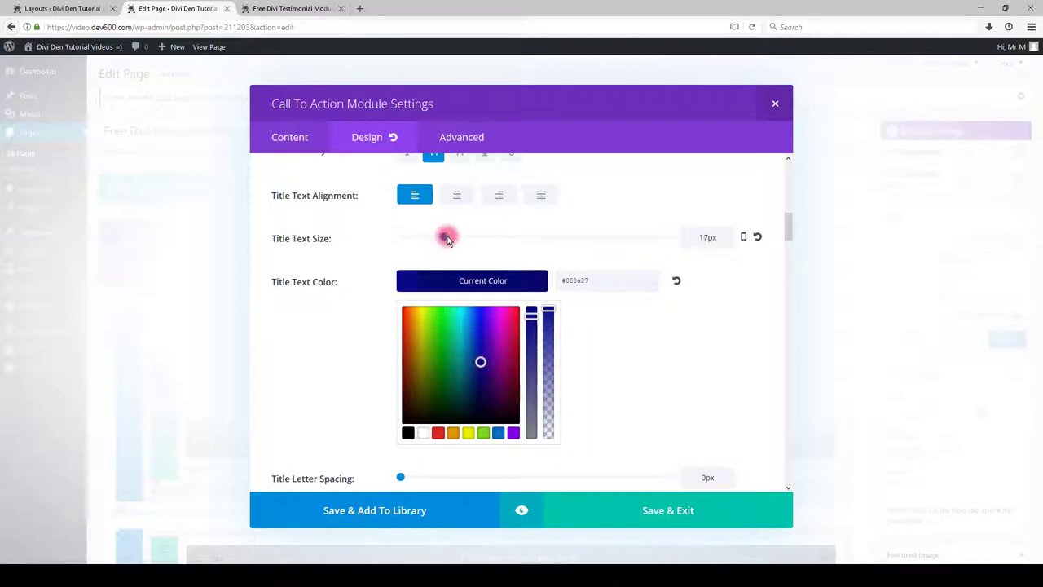
left_click(453, 237)
left_click(675, 510)
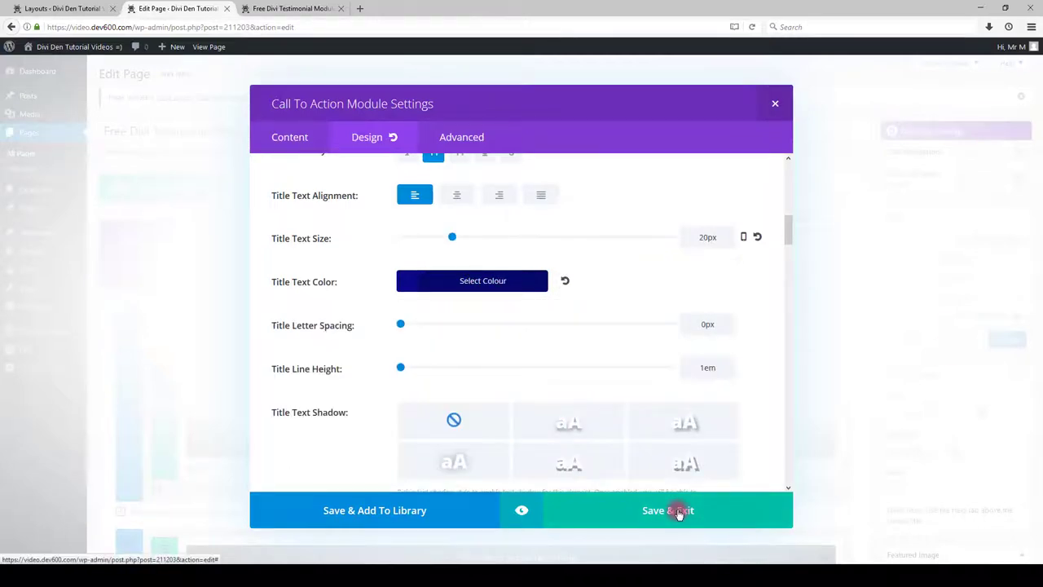
left_click(1009, 340)
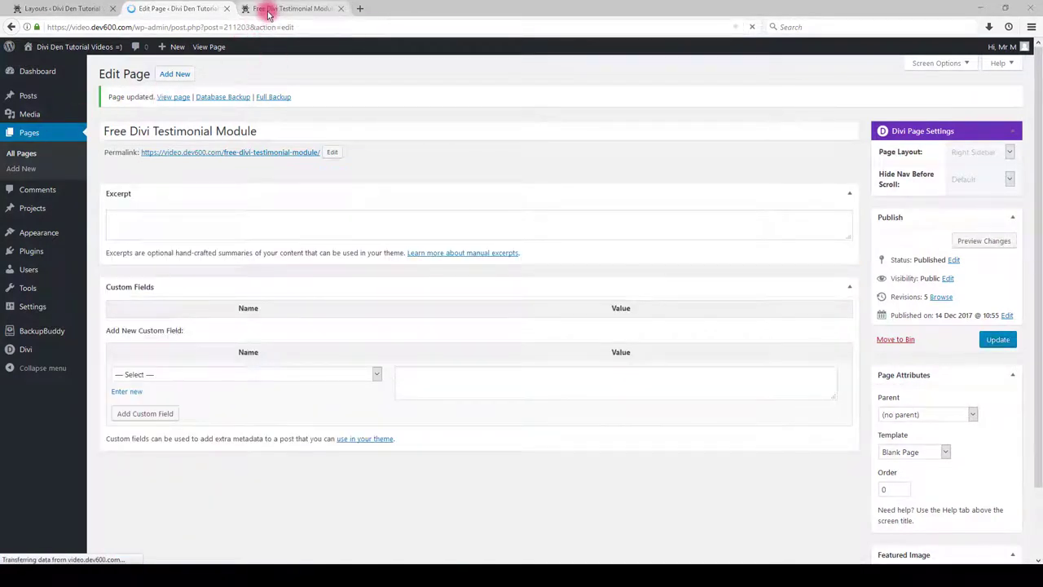
- Reload the published page and examine the Testimonials heading, the main title and the quote icons on the portraits
left_click(261, 9)
left_click(136, 208)
key("F5")
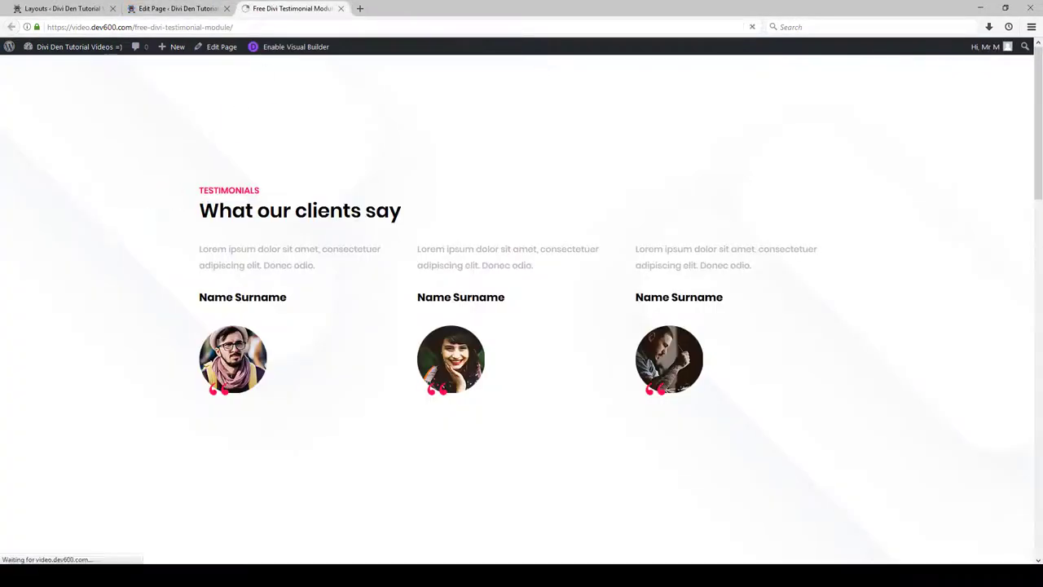
double_click(236, 191)
left_click(144, 235)
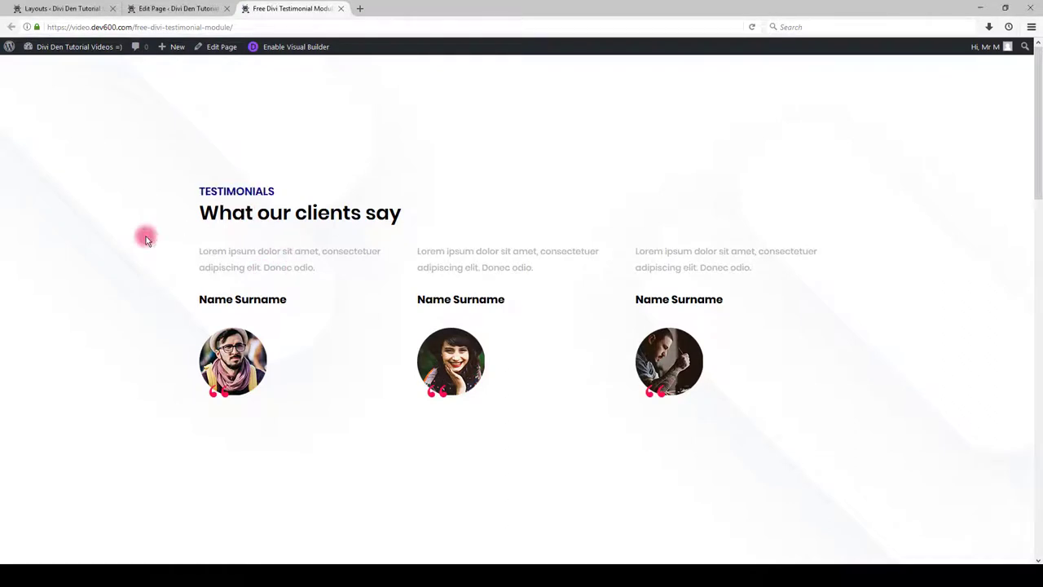
triple_click(229, 216)
left_click(196, 253)
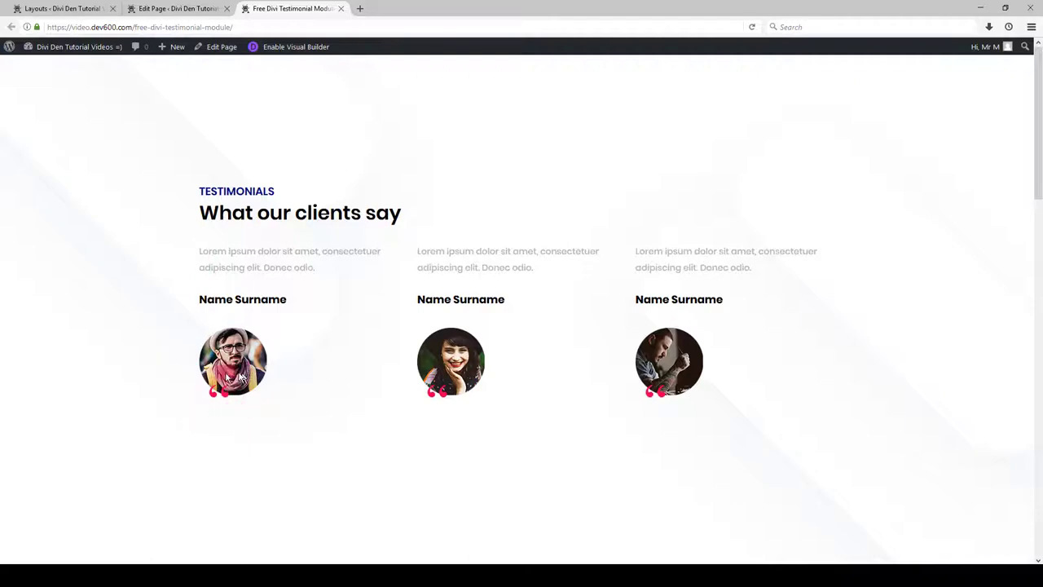
left_click(186, 384)
left_click(190, 379)
left_click(510, 392)
- Change the Testimonial Portrait CSS colour of the first Day 10 Testimonial Module 1 to purple, save the module and update the page
left_click(163, 10)
scroll(212, 383, "down", 1)
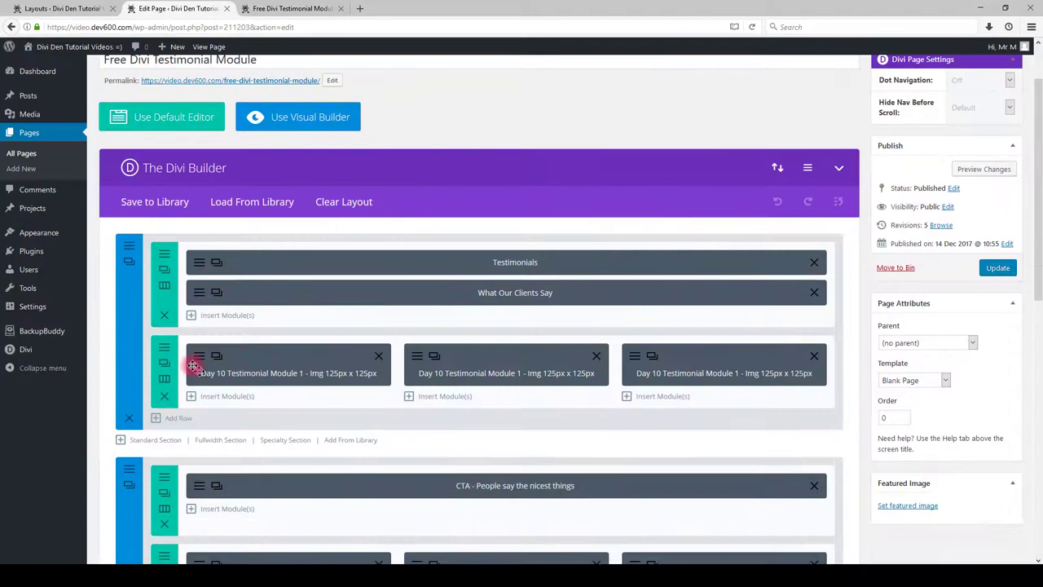
left_click(196, 359)
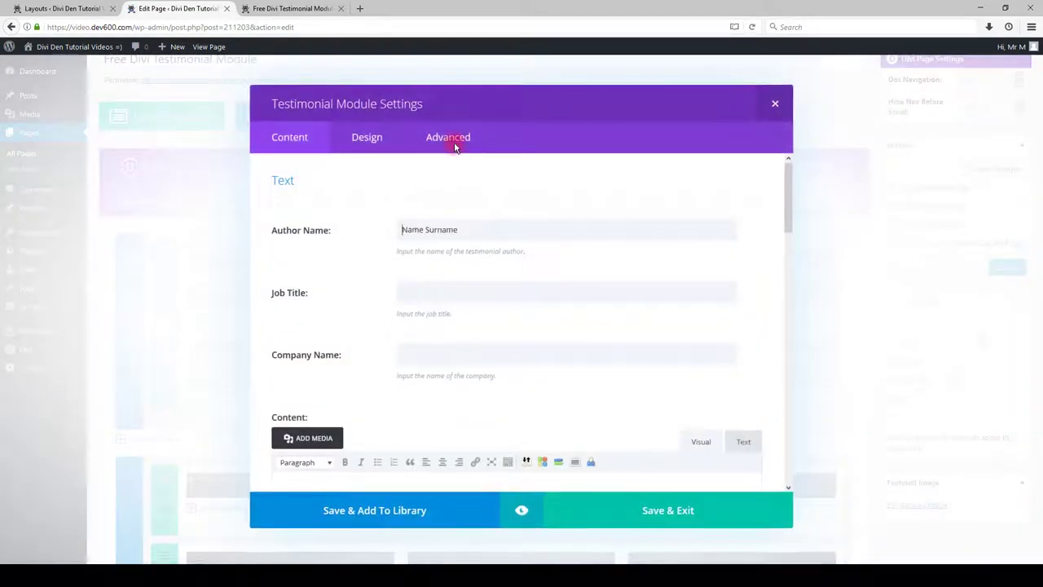
left_click(449, 137)
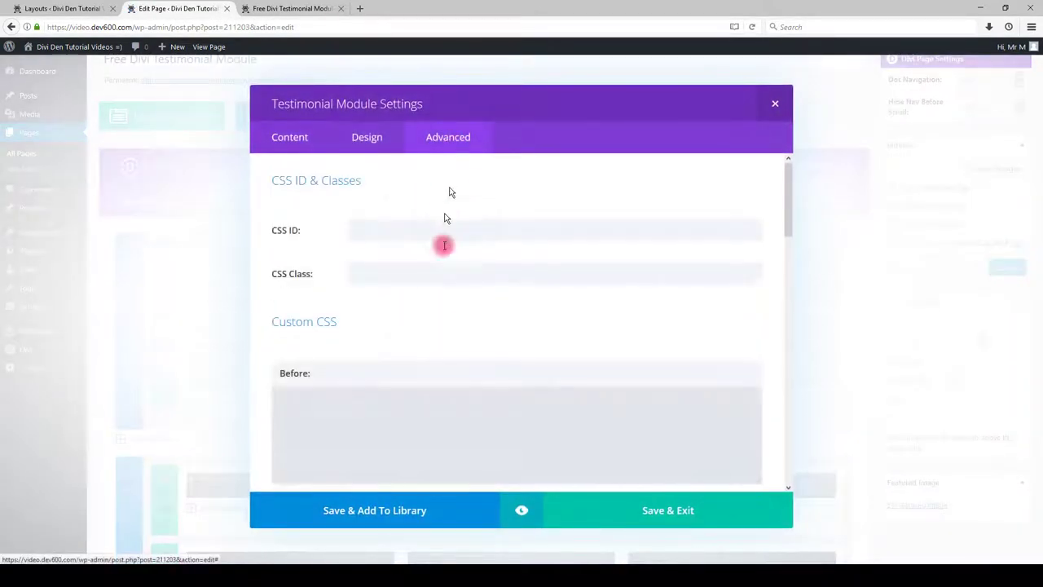
scroll(444, 244, "down", 7)
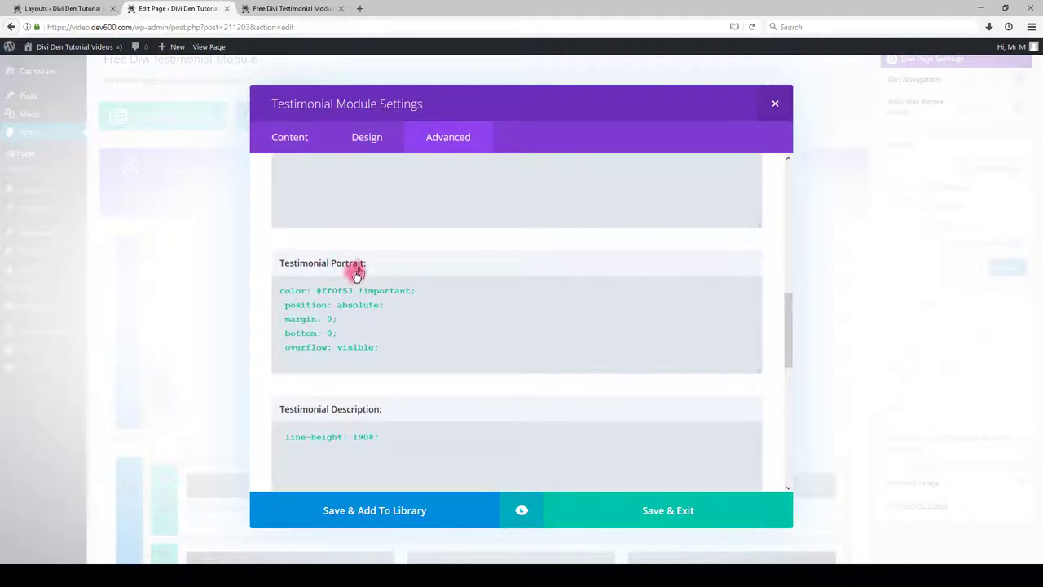
left_click_drag(316, 291, 352, 291)
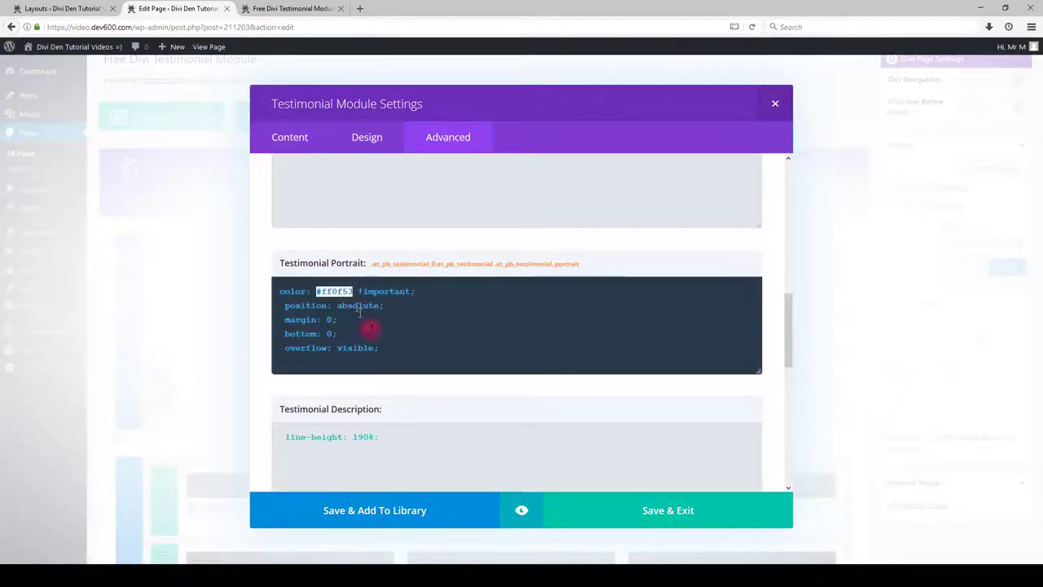
left_click(671, 511)
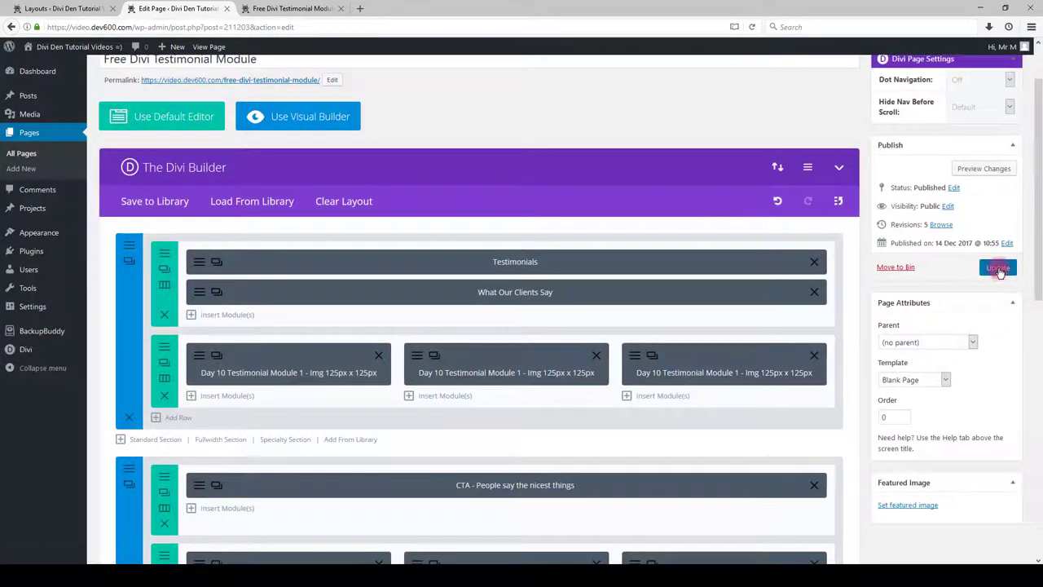
- Reload the published page and check the first testimonial's quote icon and the People say the nicest things section
left_click(269, 8)
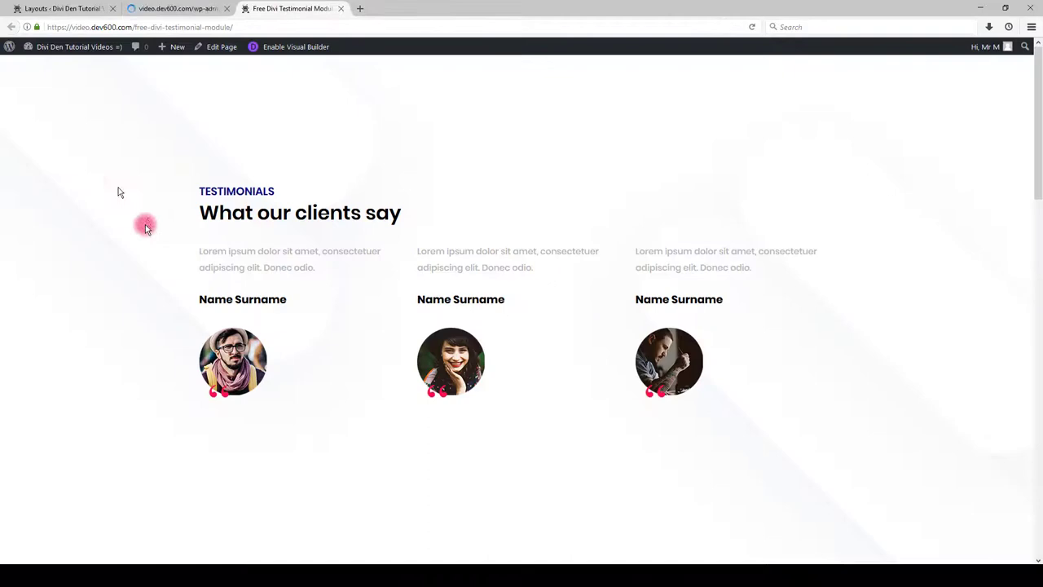
key("F5")
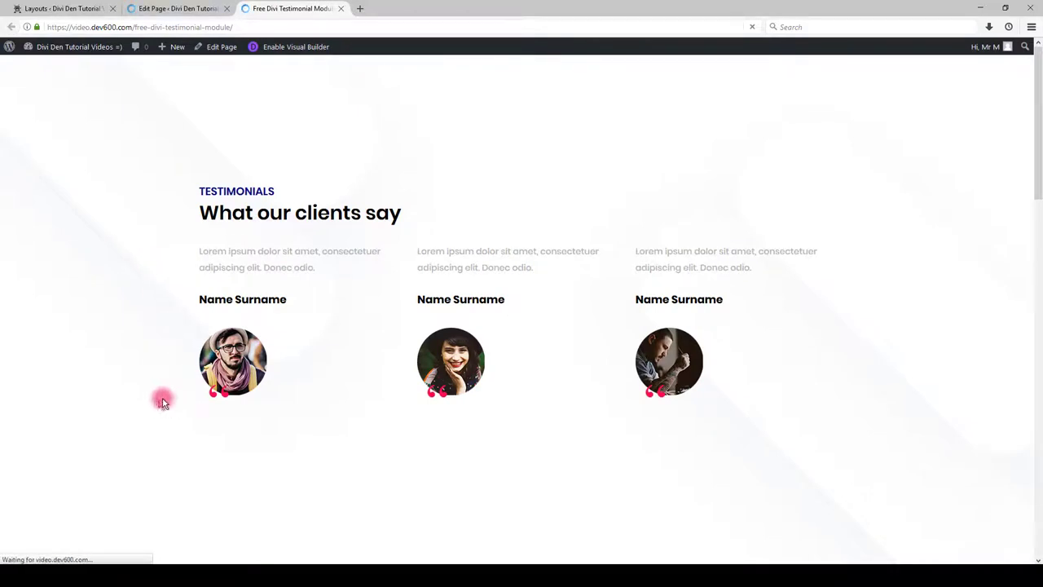
scroll(205, 393, "down", 2)
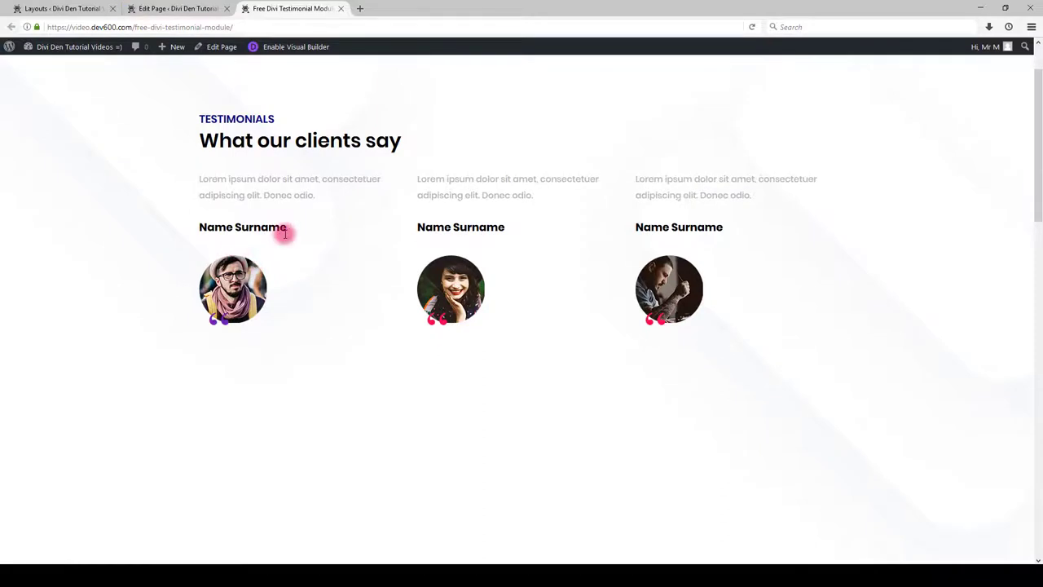
scroll(245, 242, "down", 6)
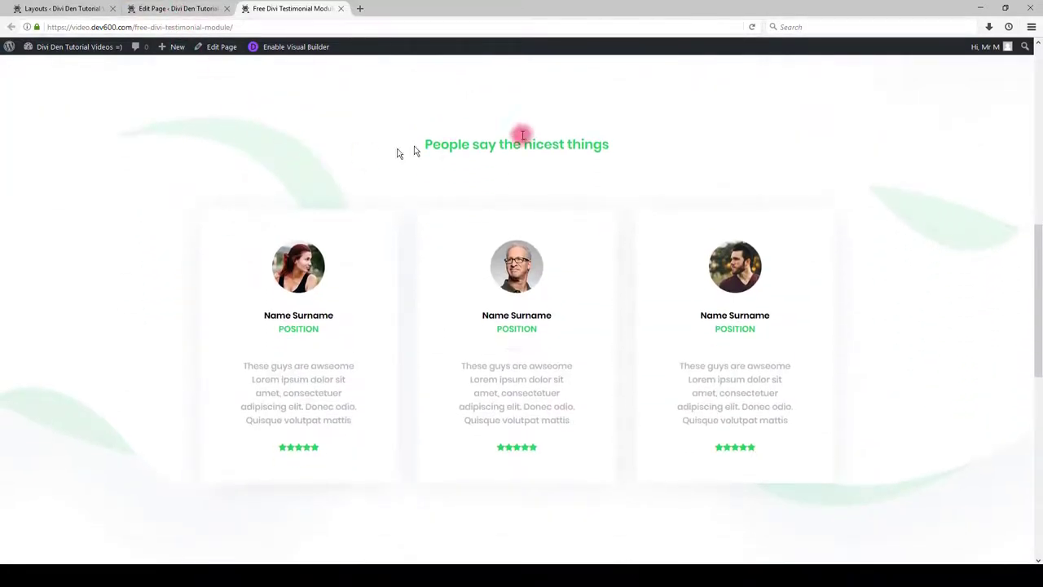
- View the background image setting of the People say the nicest things section in the page editor, then close it unchanged
left_click(167, 8)
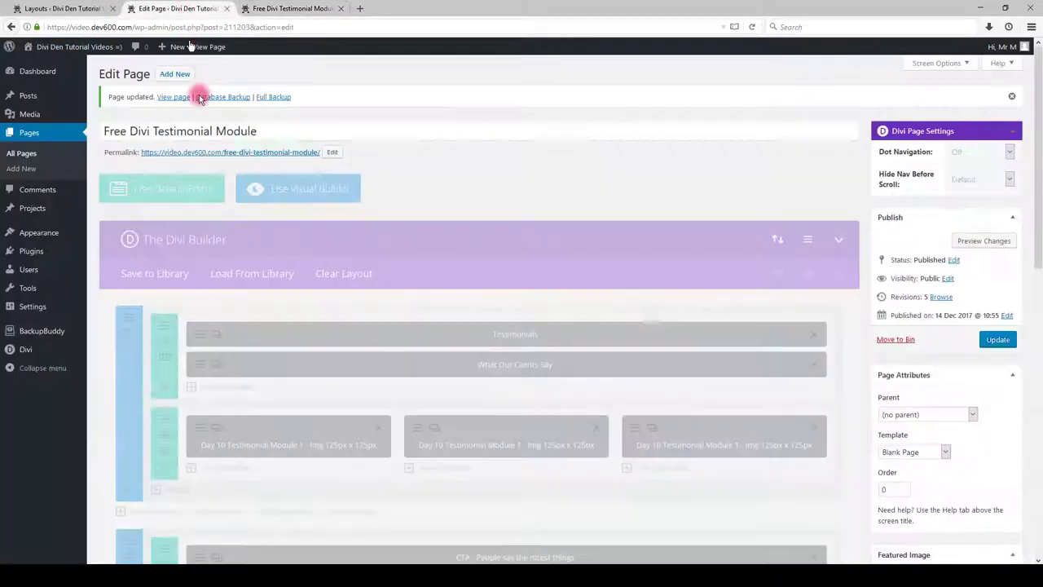
scroll(209, 366, "down", 4)
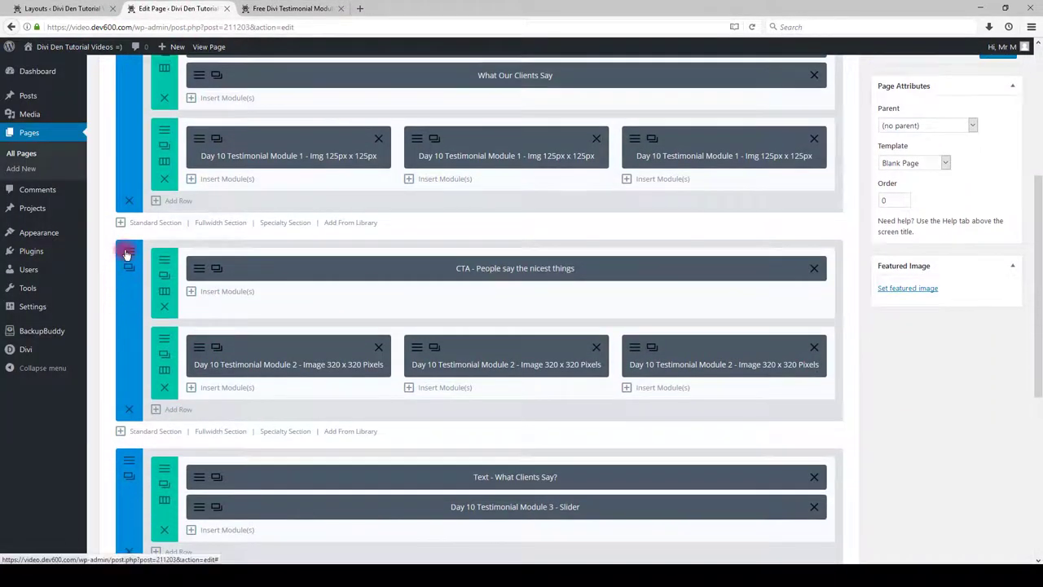
left_click(127, 254)
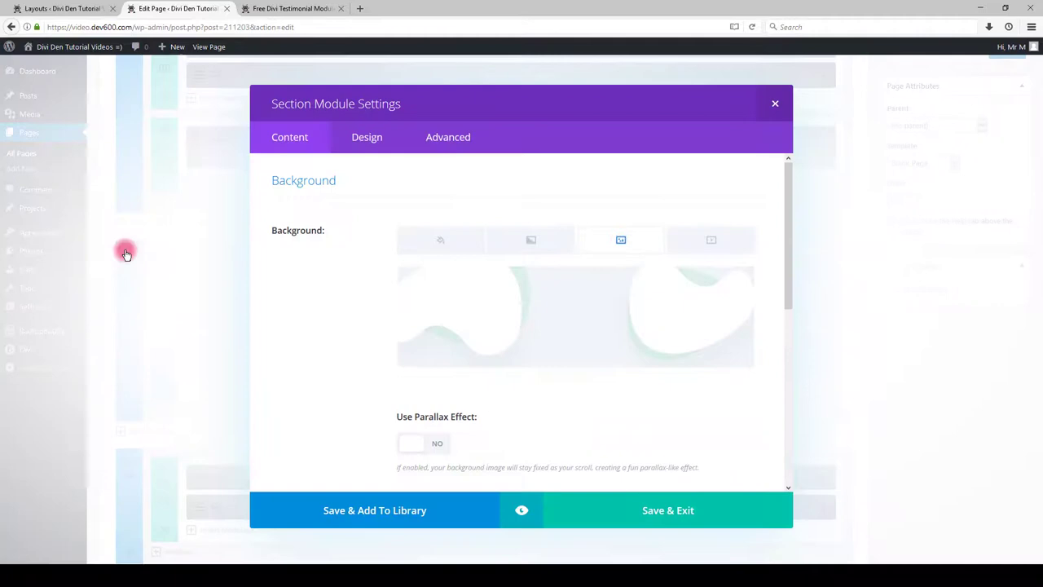
left_click(623, 243)
left_click(622, 240)
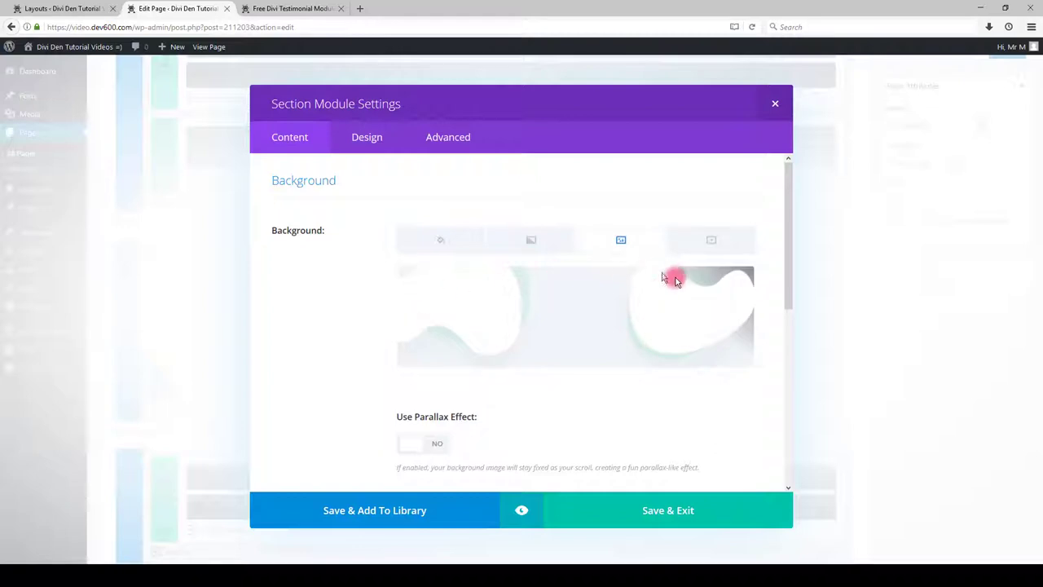
left_click(775, 105)
- Review the title text size and colour settings of the People say the nicest things call-to-action, then close them
left_click(290, 8)
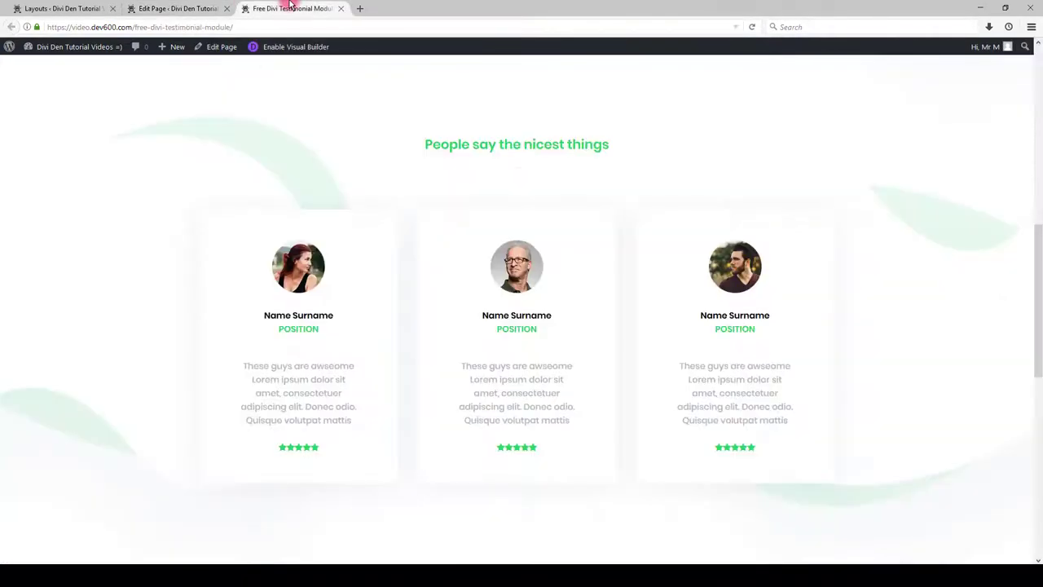
triple_click(464, 144)
left_click(449, 146)
left_click(210, 10)
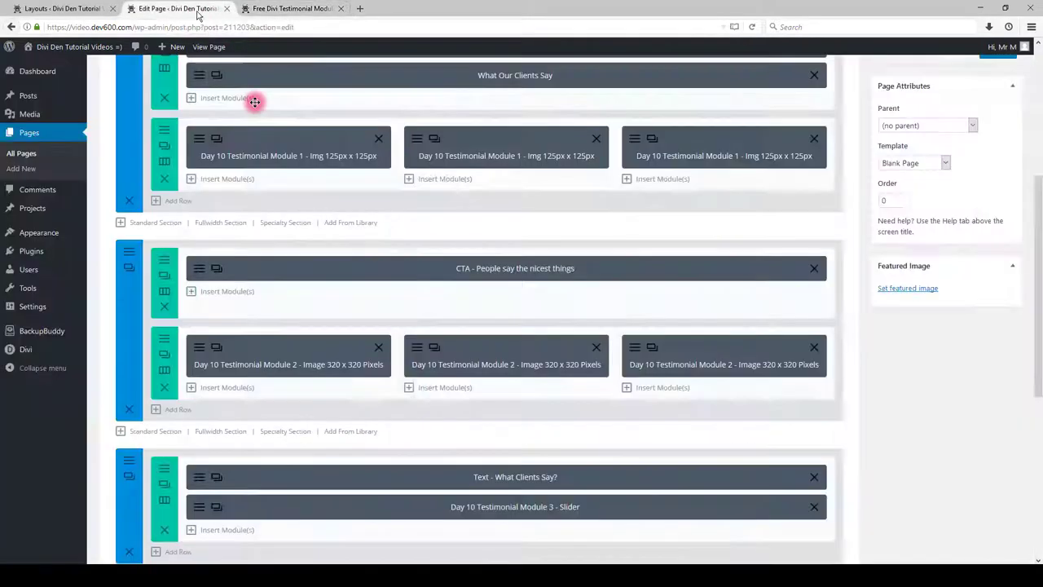
left_click(200, 273)
left_click(367, 135)
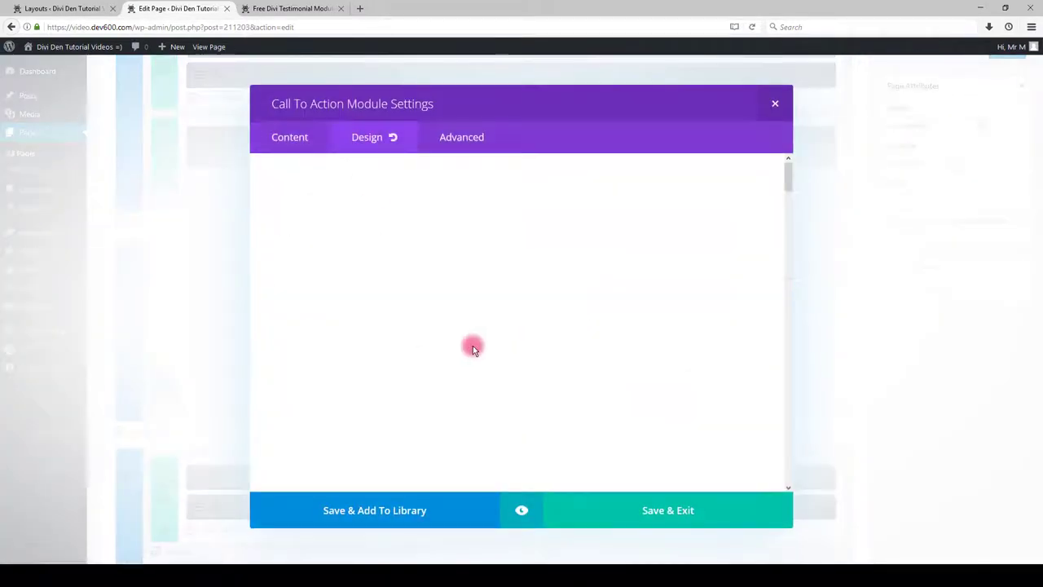
scroll(473, 347, "down", 10)
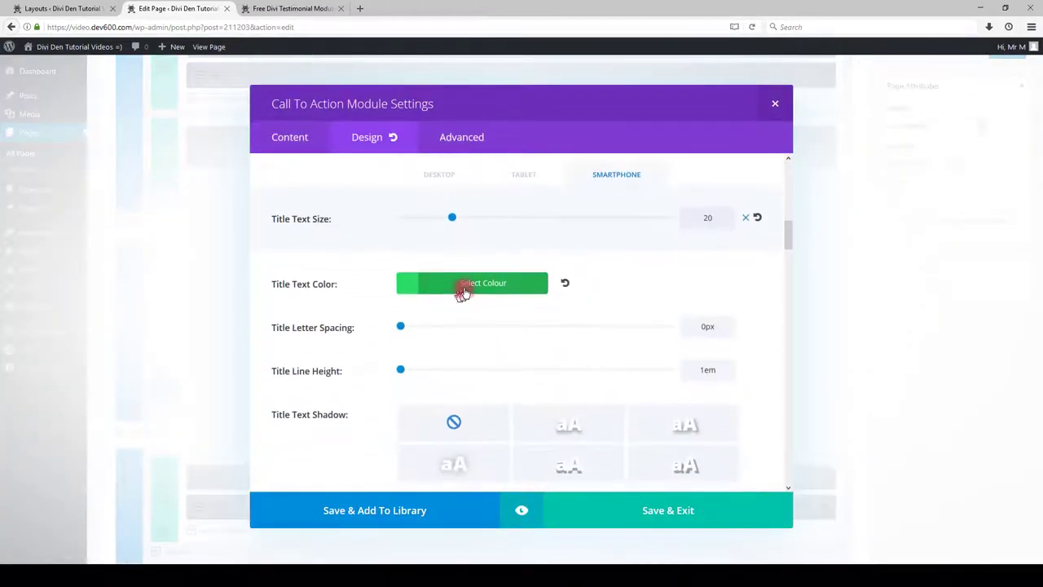
left_click(454, 218)
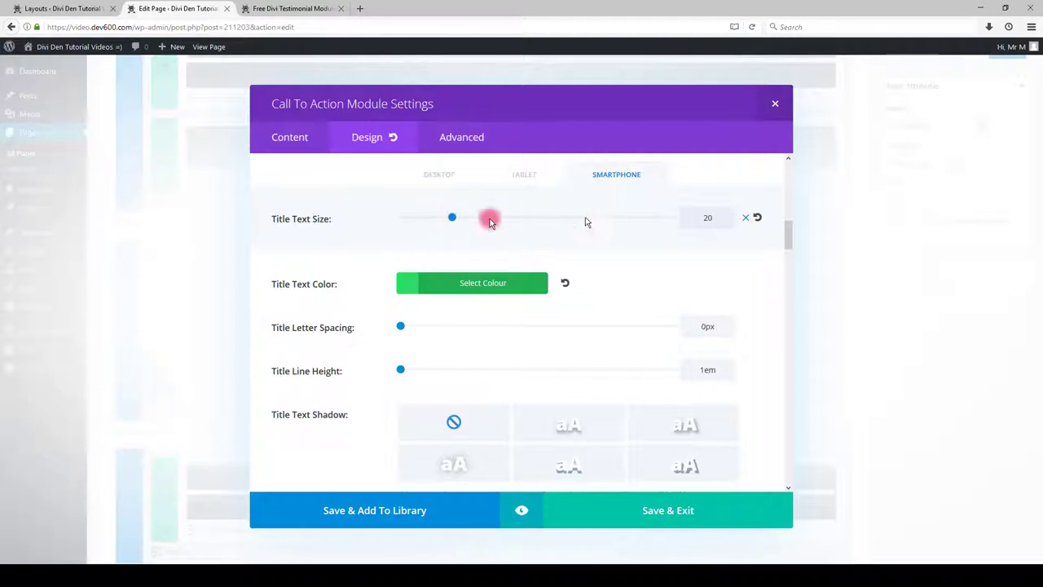
left_click(776, 104)
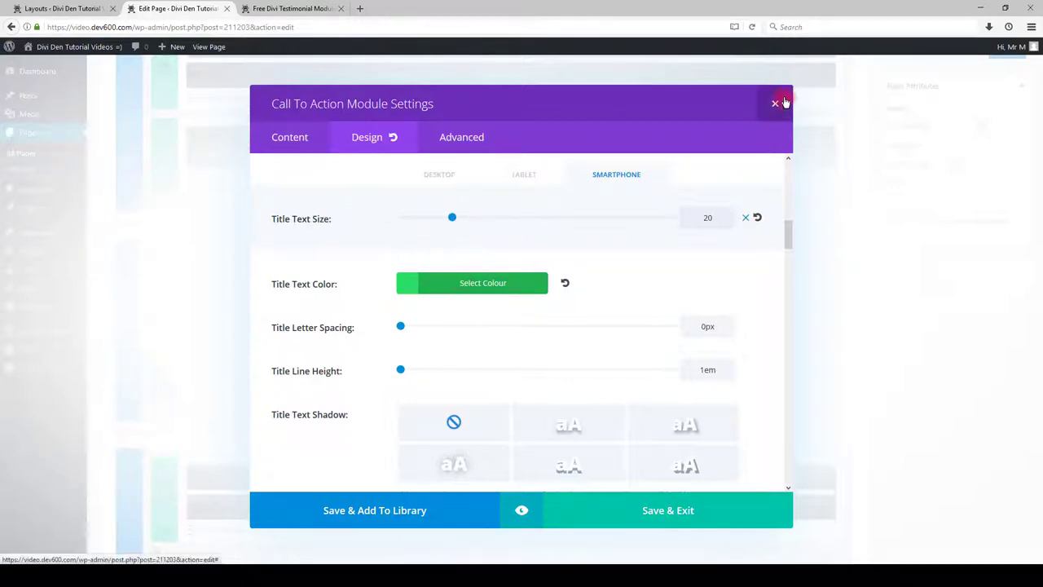
- Set the Member Position CSS colour of the first Day 10 Testimonial Module 2 to #6d24bb
left_click(286, 9)
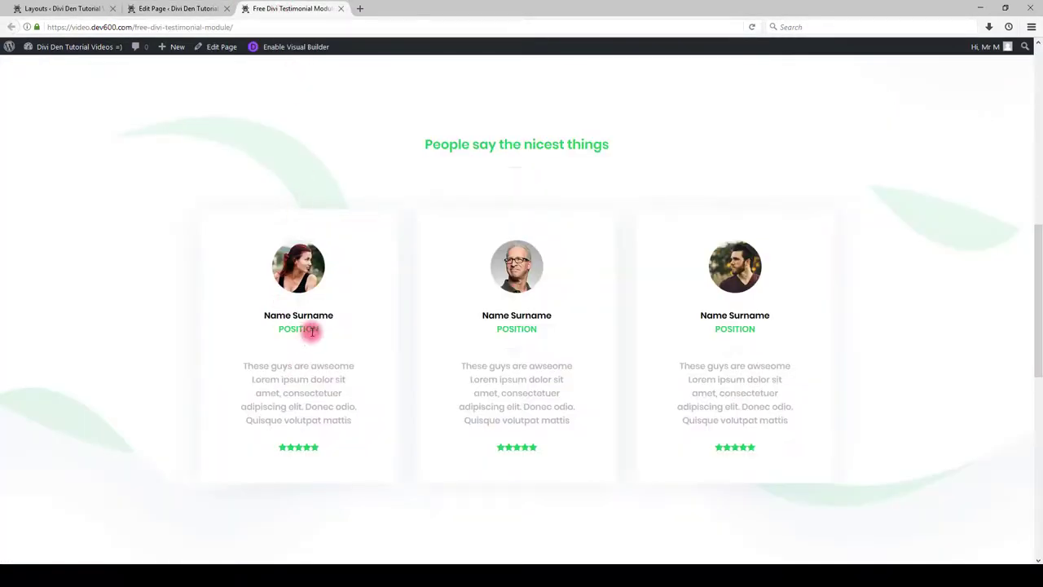
left_click(147, 9)
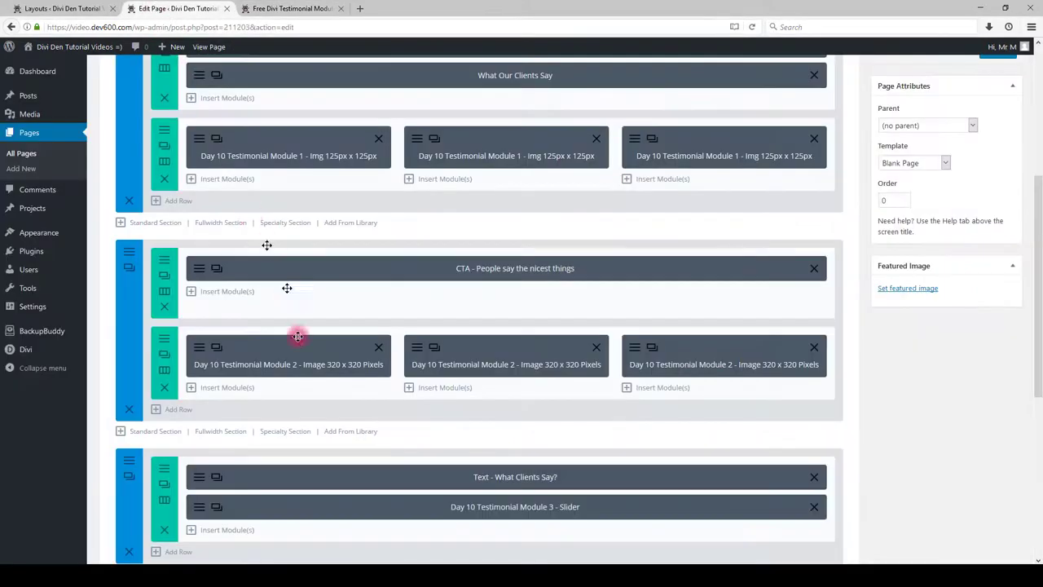
left_click(197, 348)
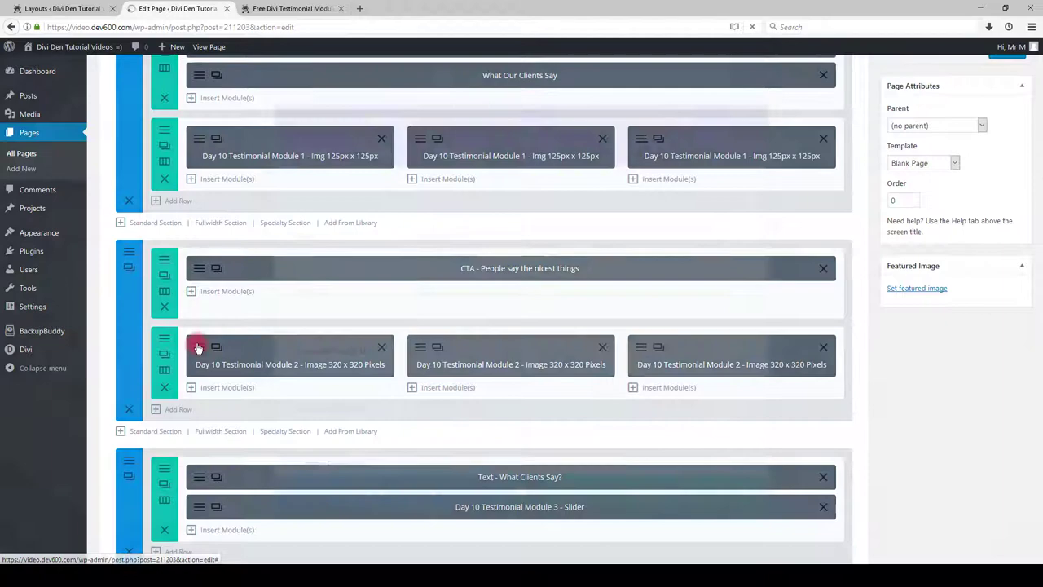
left_click(449, 138)
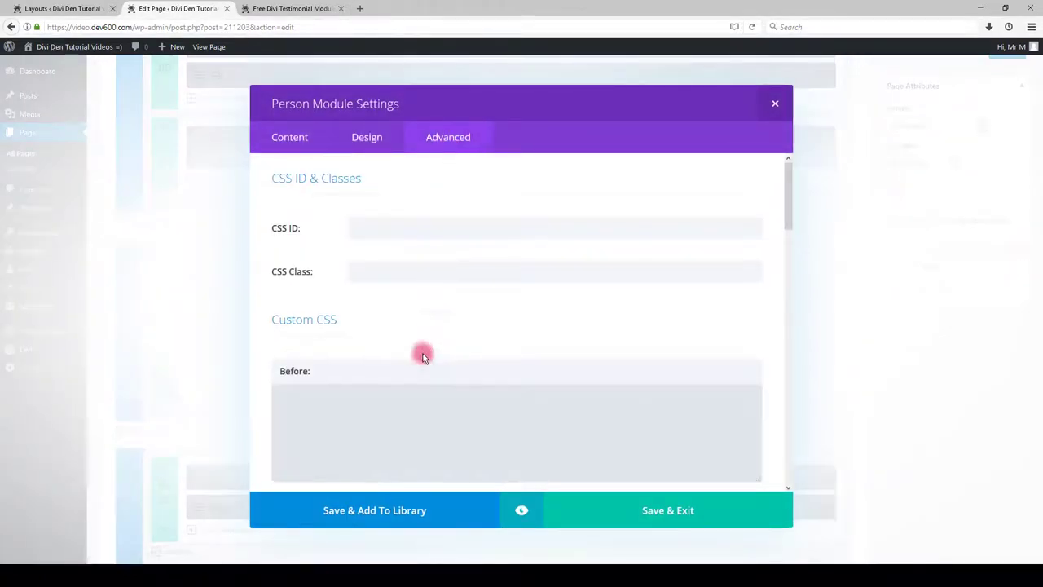
scroll(422, 354, "down", 8)
scroll(423, 353, "down", 8)
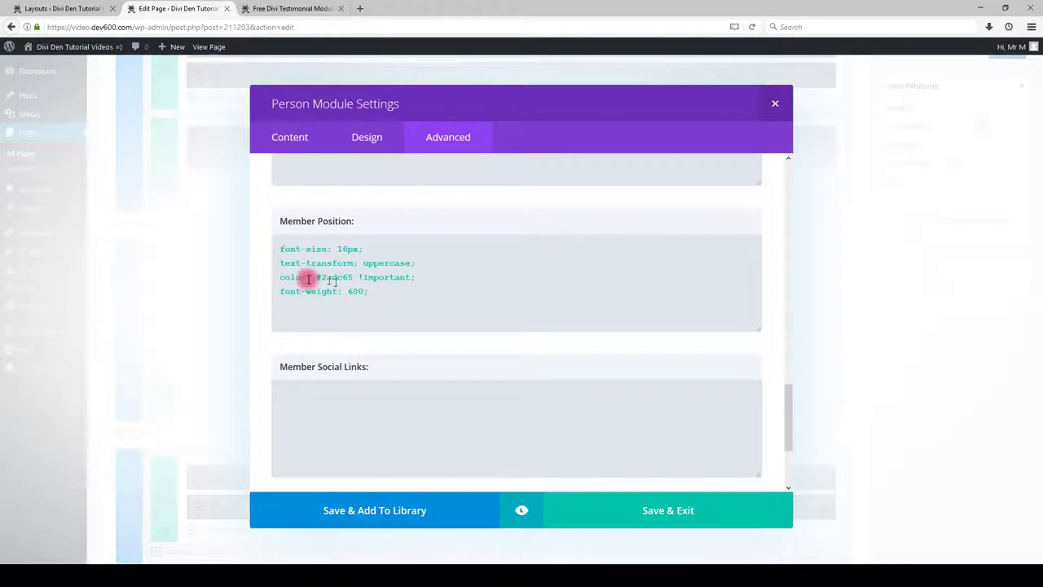
left_click_drag(315, 277, 350, 278)
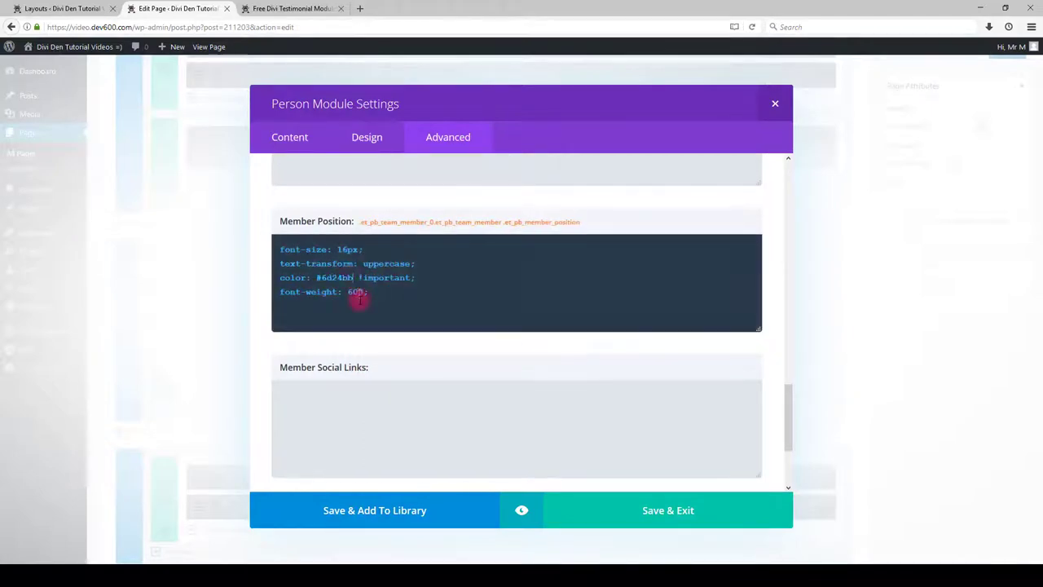
- Save the module and update the page, and check the first testimonial's position text on the reloaded published page
left_click(648, 511)
scroll(1033, 306, "up", 2)
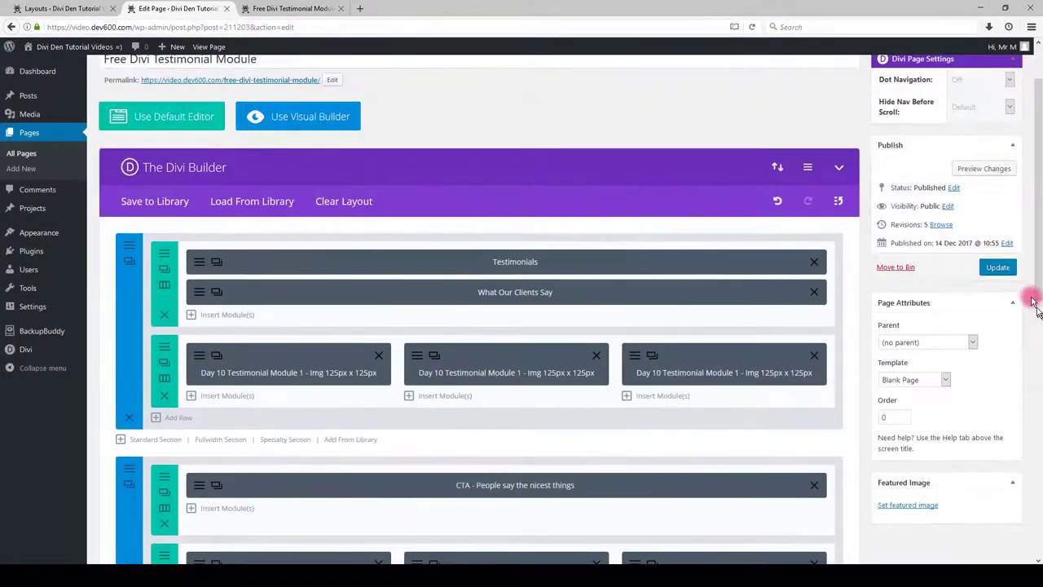
left_click(1002, 271)
left_click(273, 8)
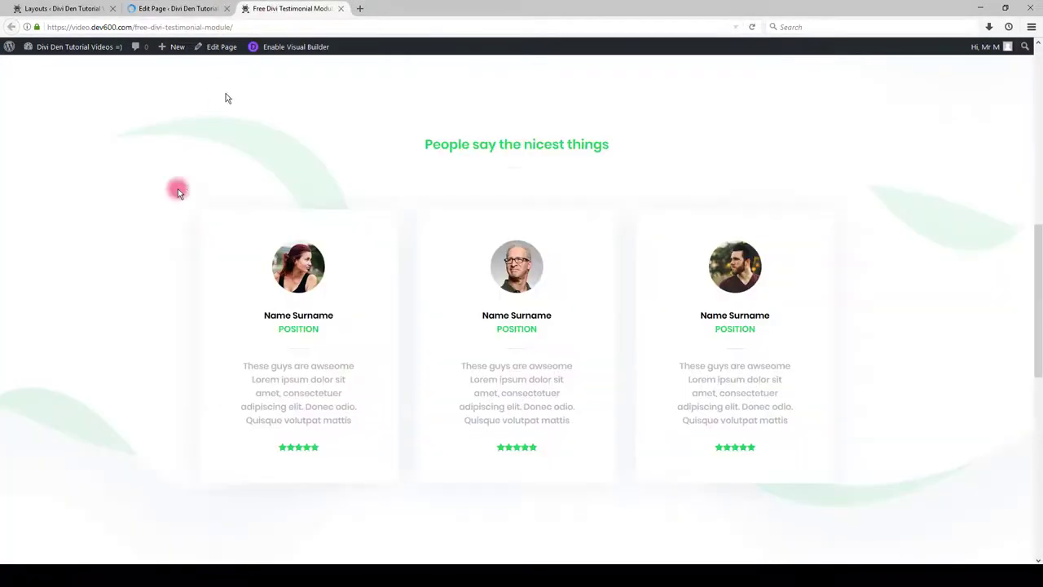
key("F5")
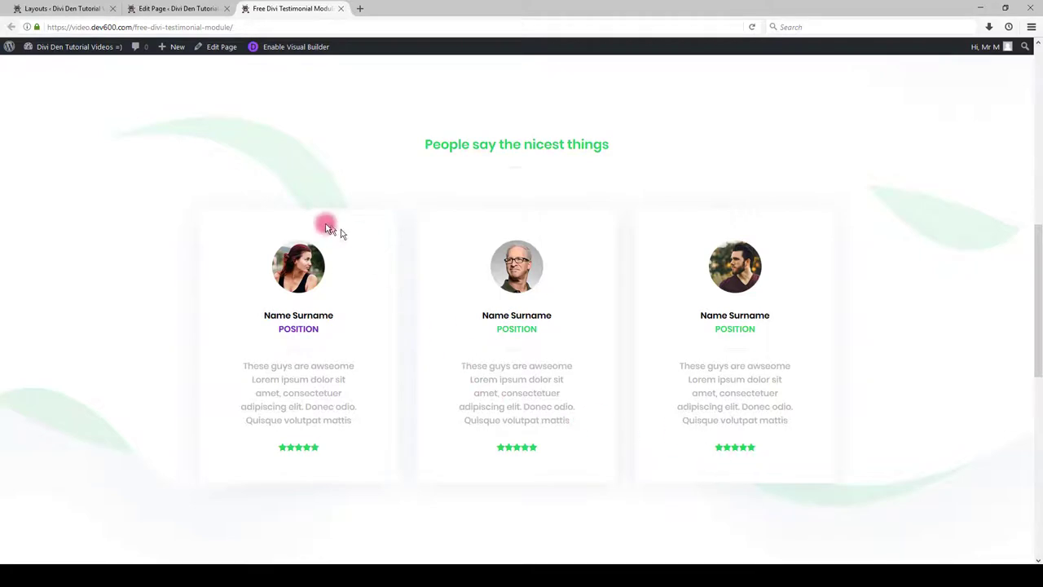
- Open the Divi Builder settings of the page being edited and enlarge the Custom CSS box
left_click(189, 10)
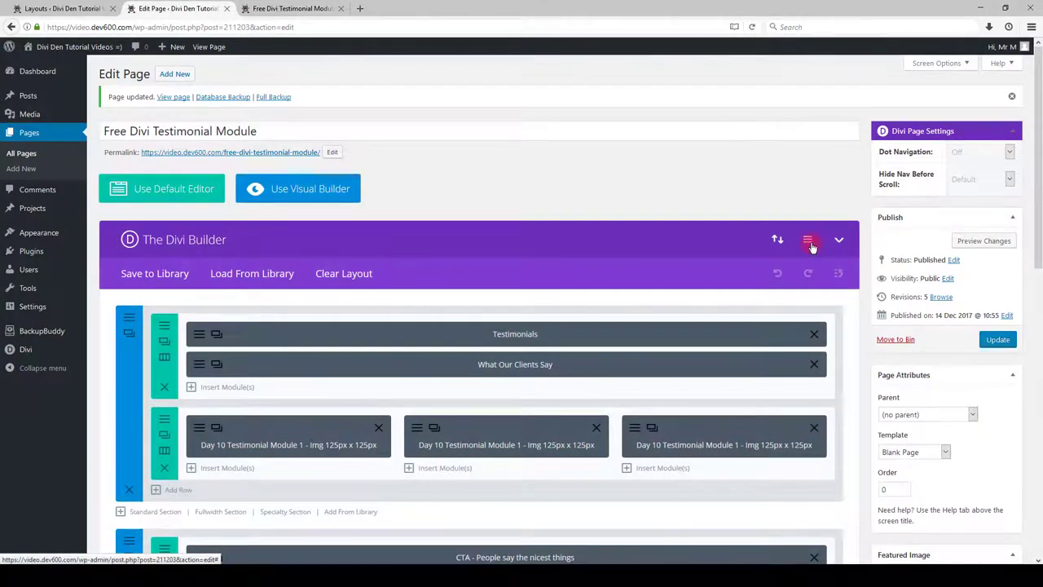
left_click(807, 241)
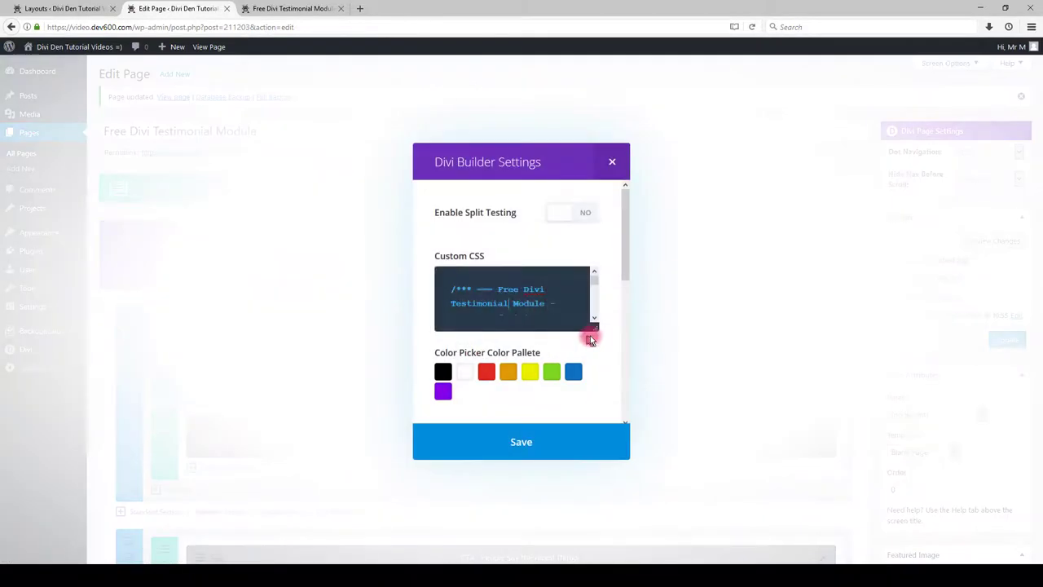
left_click_drag(596, 328, 597, 438)
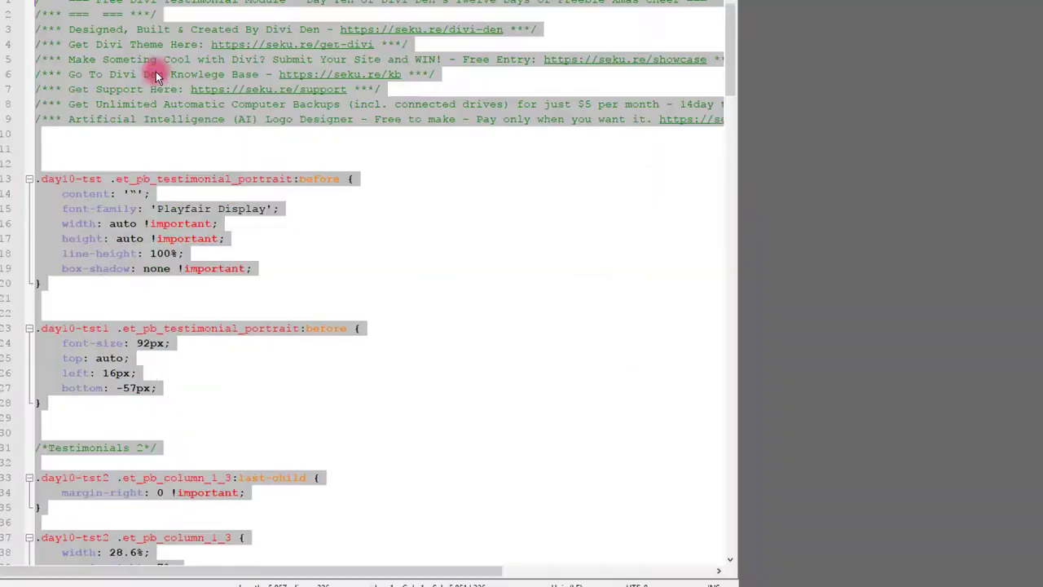
- In the stylesheet open in Notepad++, set the colour of the Testimonials 2 .et_pb_team_member_description:after rule to #6d24bb
left_click(366, 401)
scroll(366, 400, "down", 9)
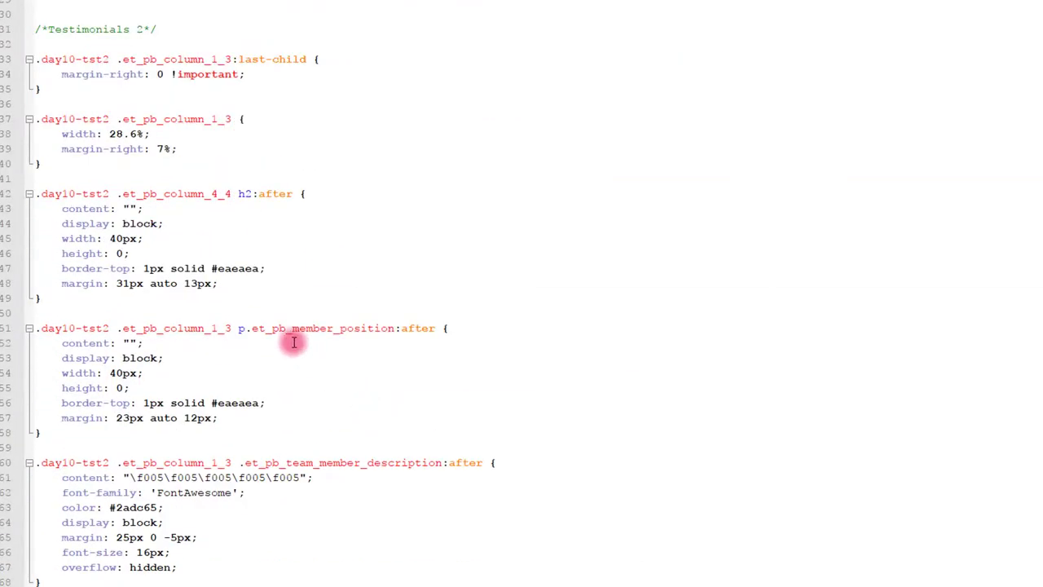
scroll(281, 359, "down", 2)
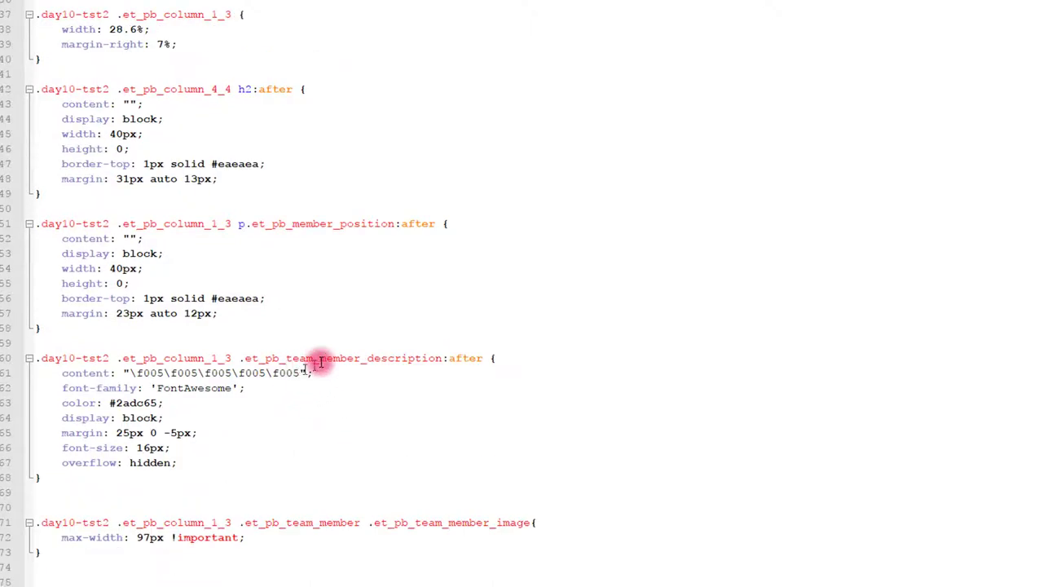
left_click_drag(533, 357, 26, 360)
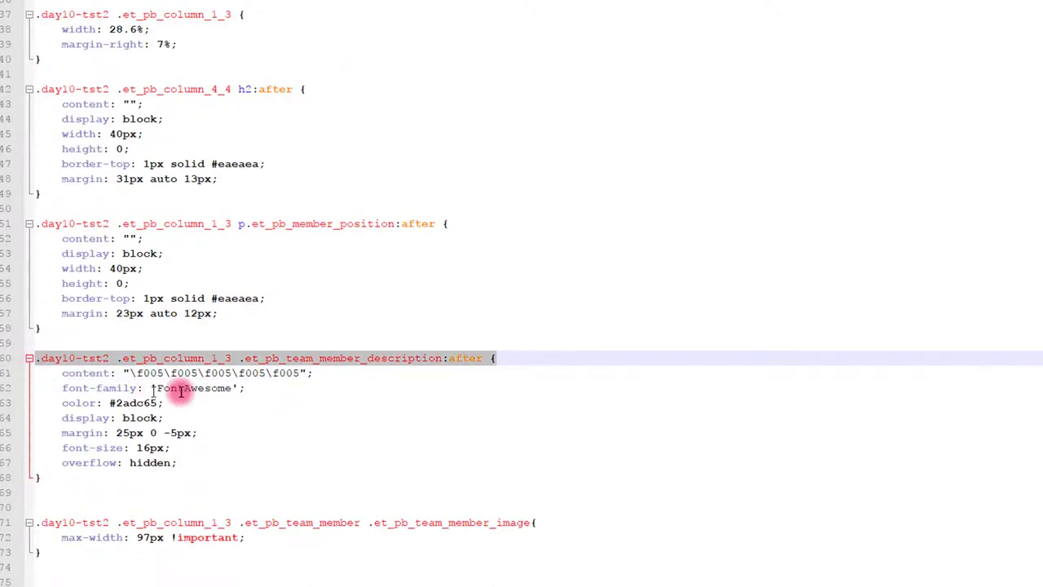
left_click_drag(111, 403, 152, 403)
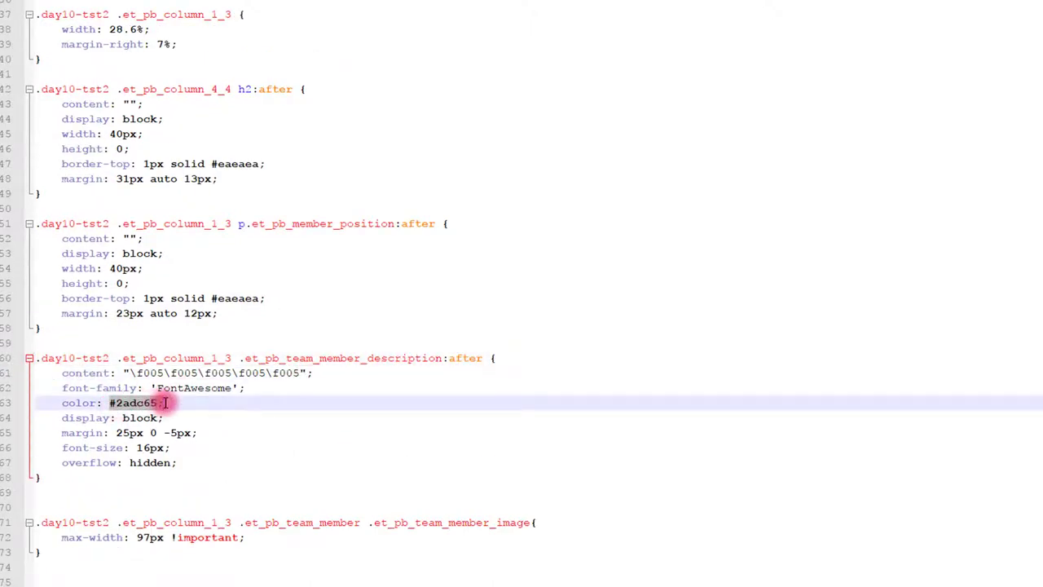
type("#6d24bb")
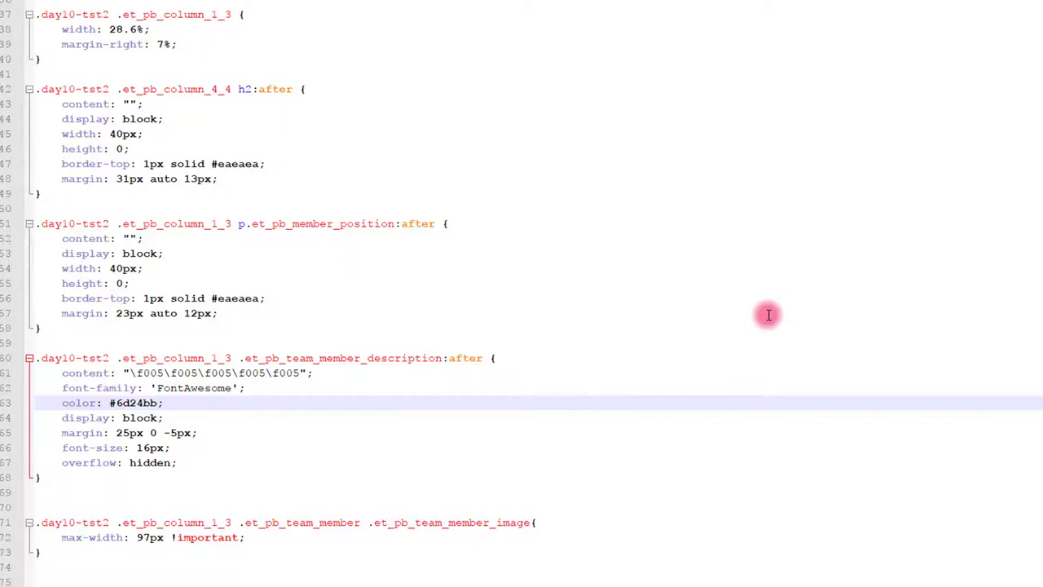
left_click_drag(56, 483, 4, 357)
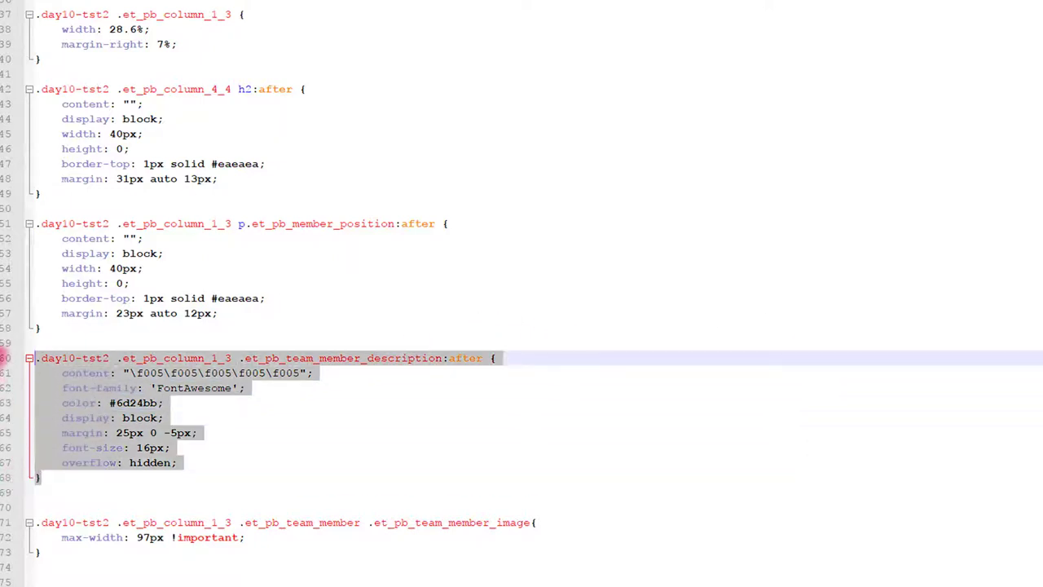
left_click(116, 475)
left_click_drag(42, 484, 28, 351)
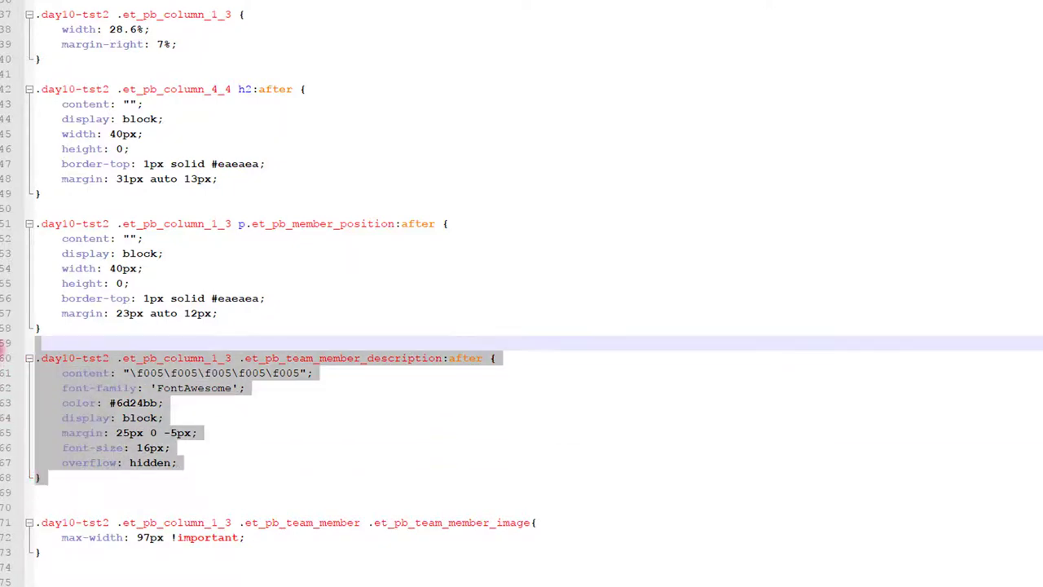
- Replace the page's Custom CSS with the whole edited stylesheet, save the builder settings and update the page
key("ctrl+a")
left_click(350, 552)
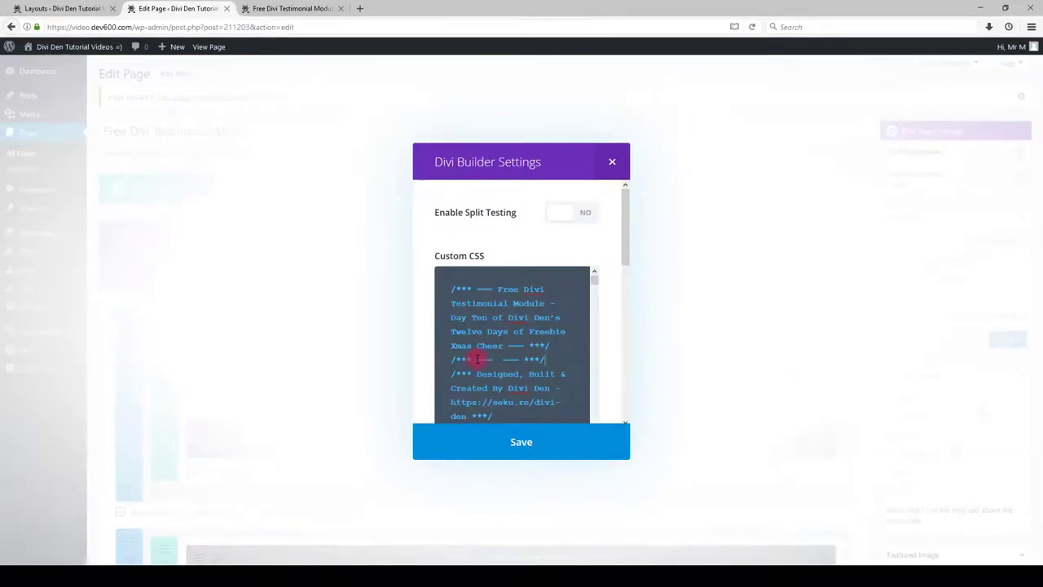
left_click(524, 400)
key("ctrl+a")
key("ctrl+v")
left_click(540, 445)
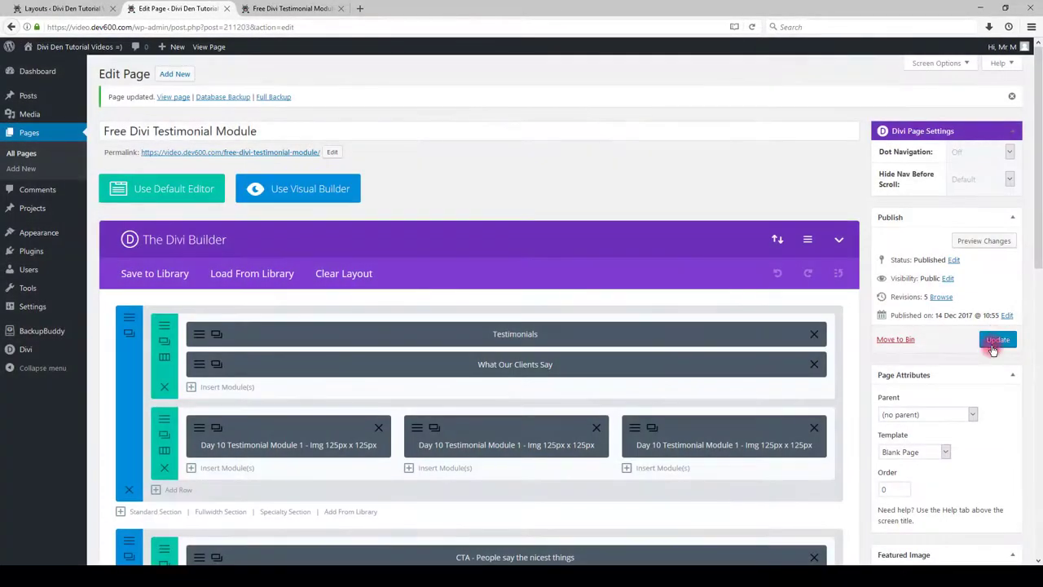
left_click(997, 340)
- Check the star ratings of the People say the nicest things section on the published page
left_click(271, 10)
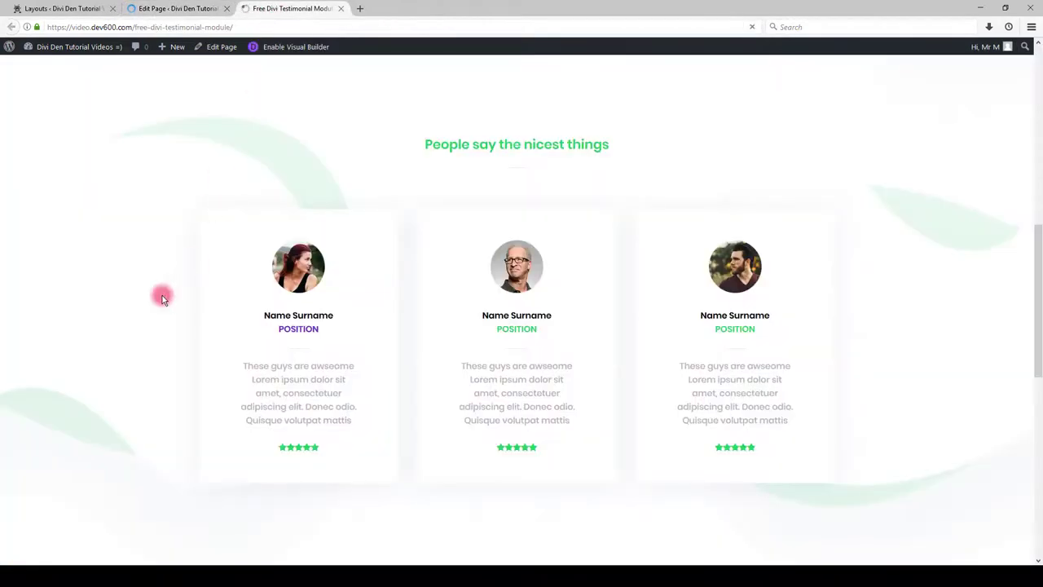
scroll(259, 359, "down", 3)
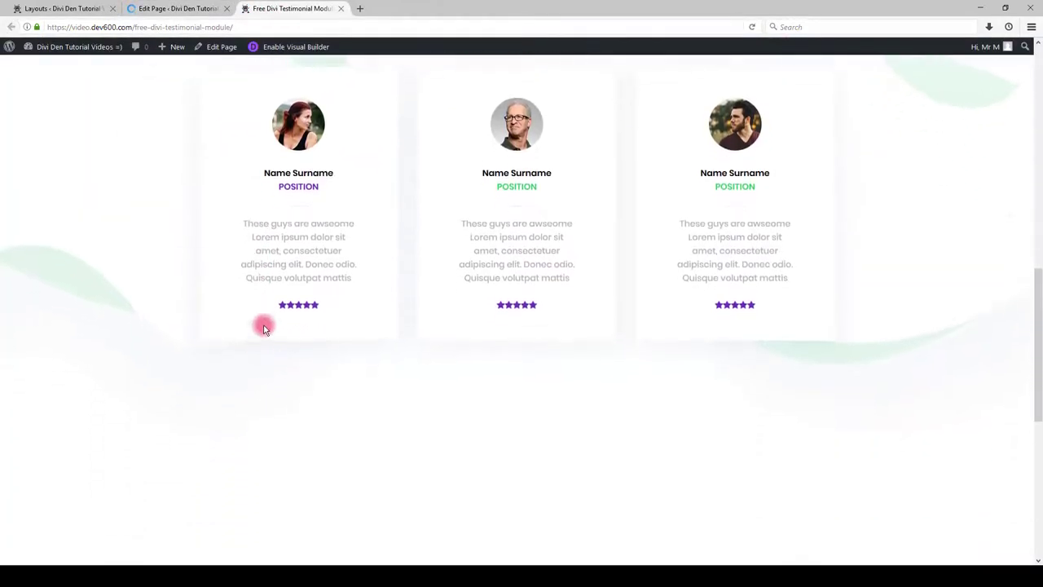
scroll(263, 328, "up", 3)
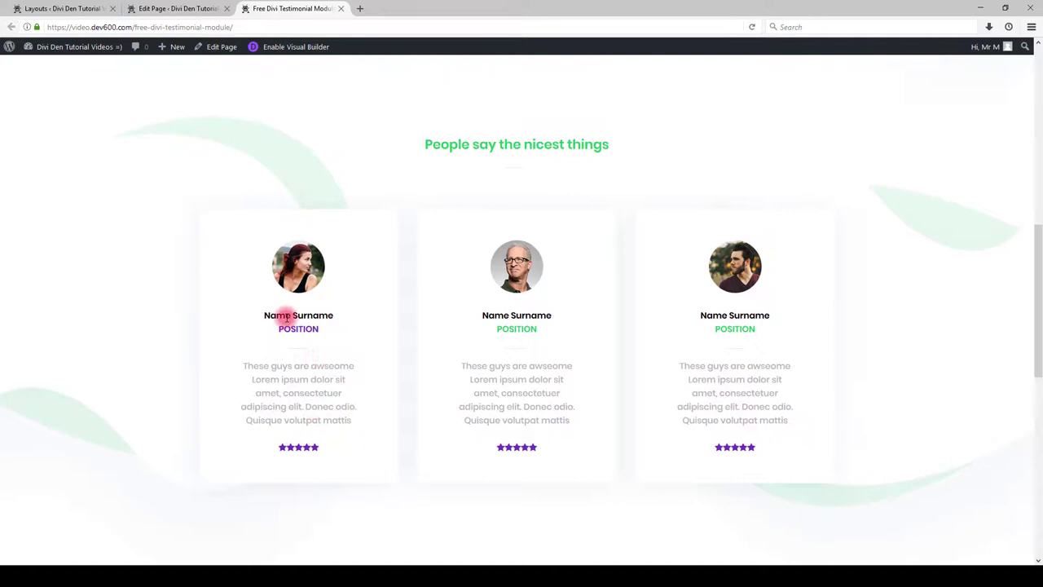
- Examine the quote marks and slider dots of the What Clients Say? section on the published page
scroll(247, 326, "down", 12)
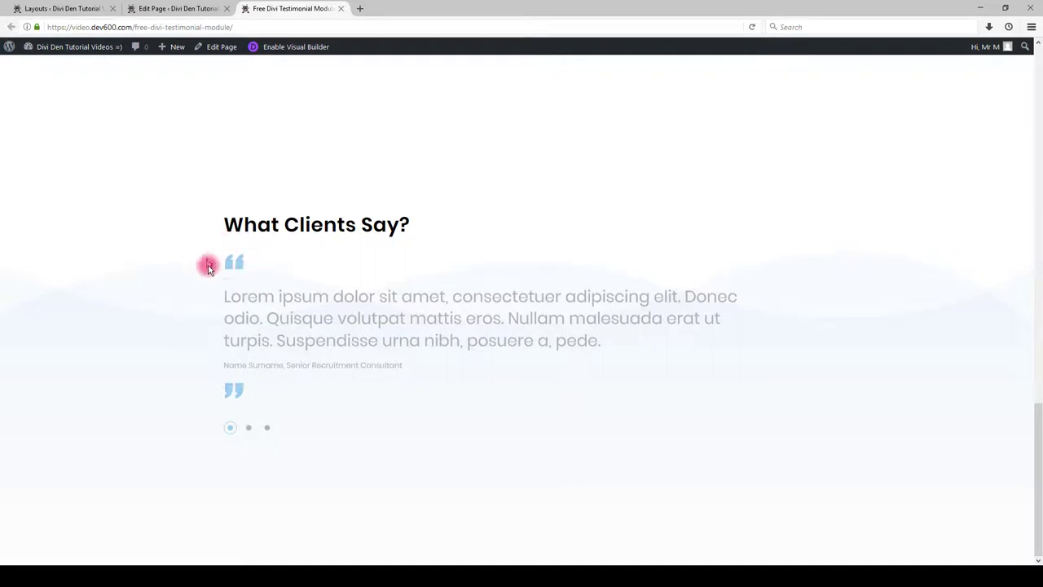
left_click_drag(209, 266, 266, 245)
left_click(303, 423)
left_click(233, 432)
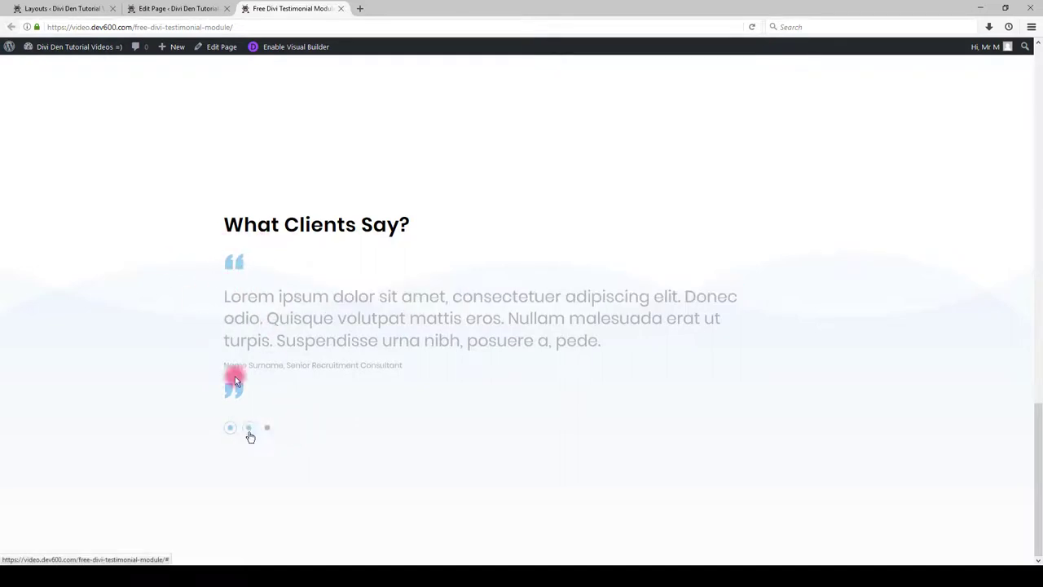
- In the Notepad++ stylesheet, set the colour of the Testimonials 3 .et_pb_slide_description:before rule to #6d24bb
key("alt+Tab")
left_click(389, 399)
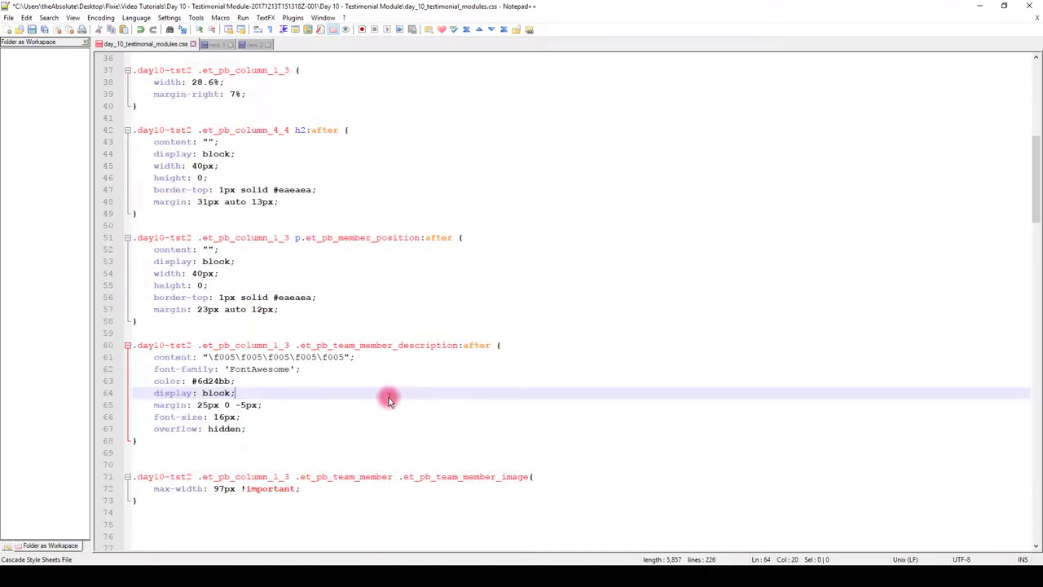
scroll(389, 399, "down", 9)
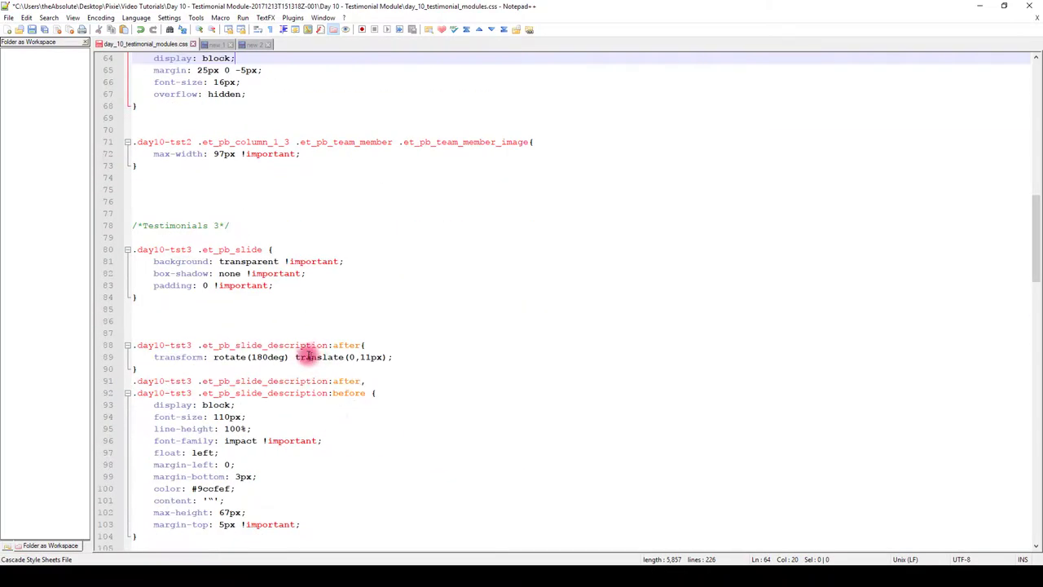
scroll(308, 357, "down", 5)
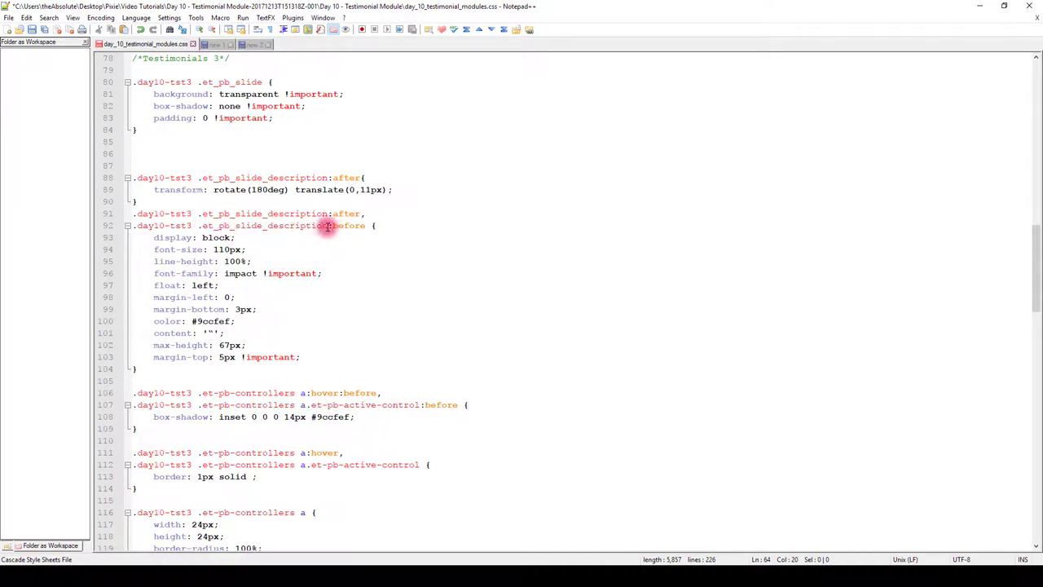
double_click(207, 323)
scroll(213, 324, "down", 2)
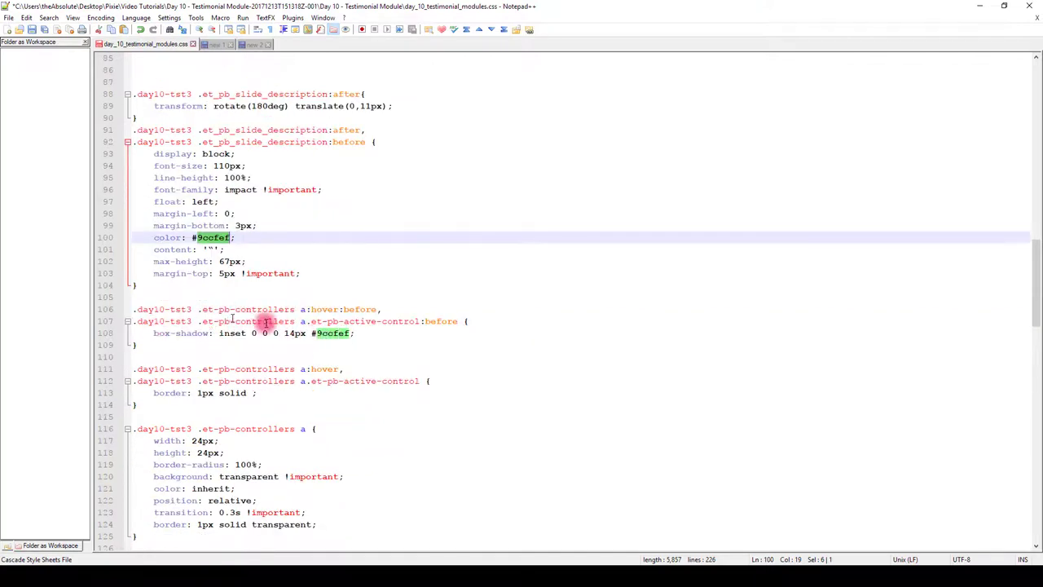
left_click(358, 342)
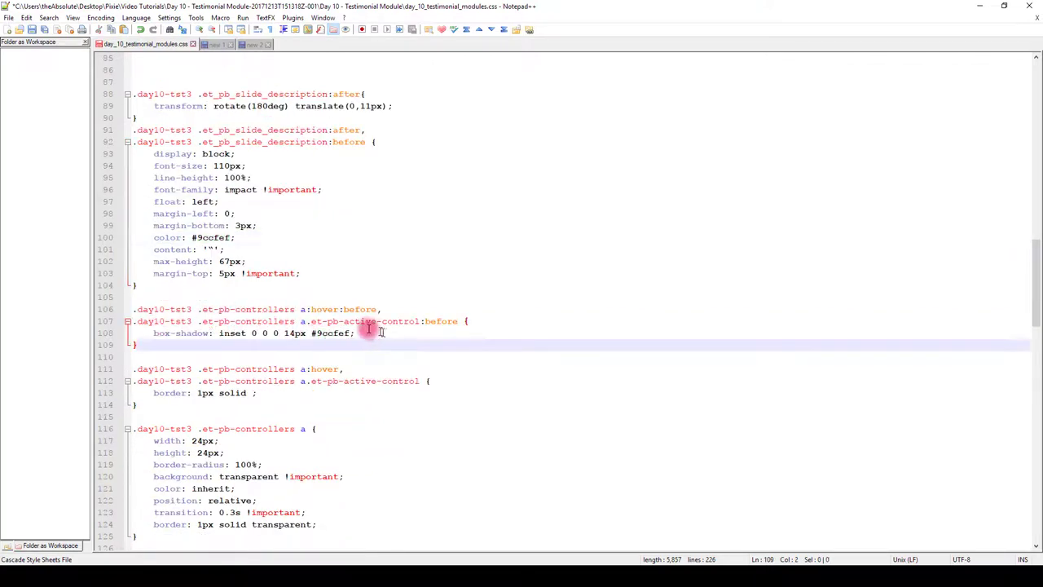
double_click(329, 332)
left_click(216, 45)
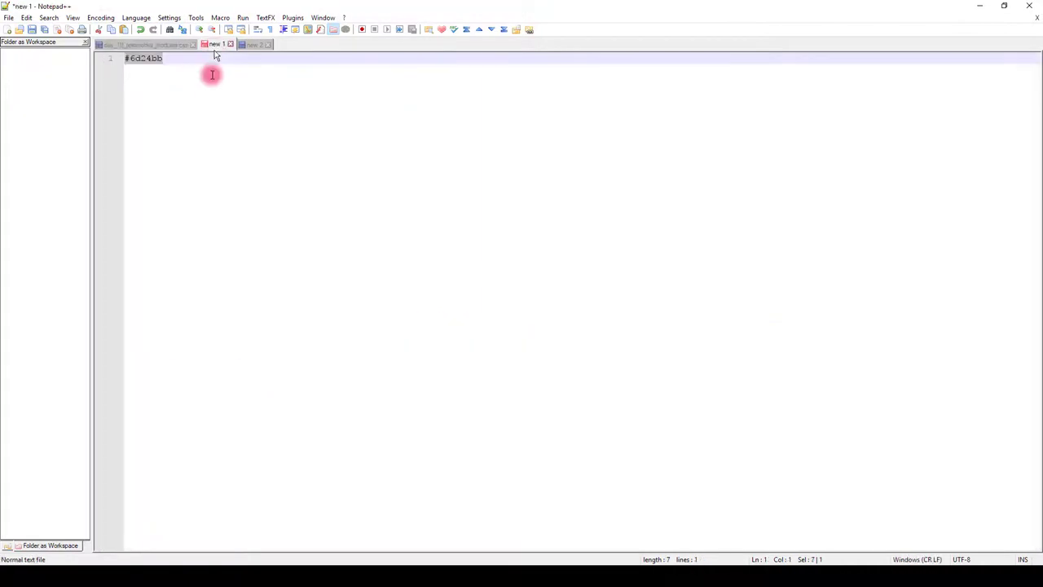
left_click(151, 46)
left_click_drag(192, 238, 207, 239)
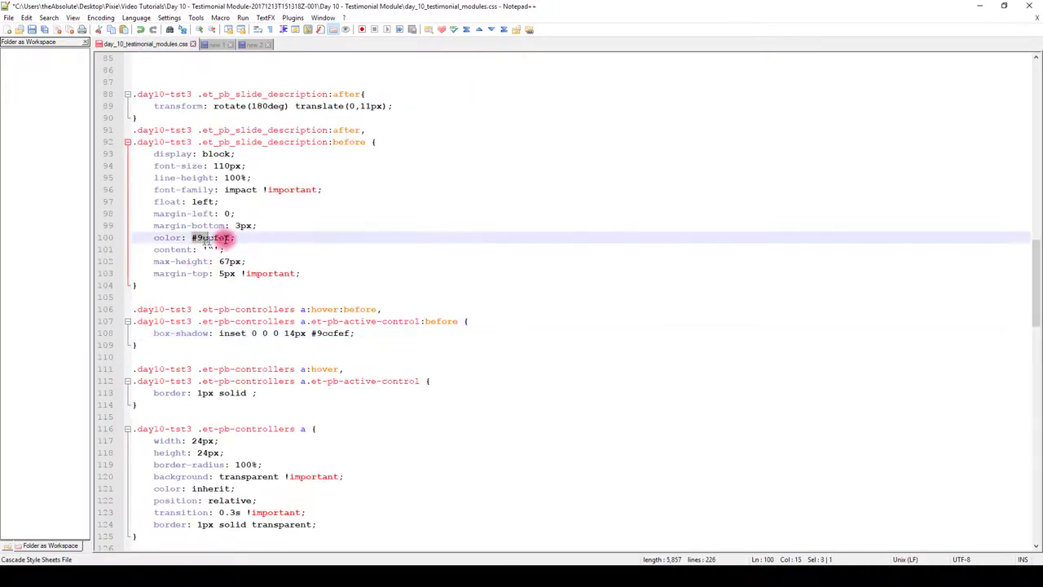
type("#6d24bb")
- Set the box-shadow colour of the Testimonials 3 active slider control to #6d24bb and select the entire stylesheet
left_click_drag(312, 332, 353, 333)
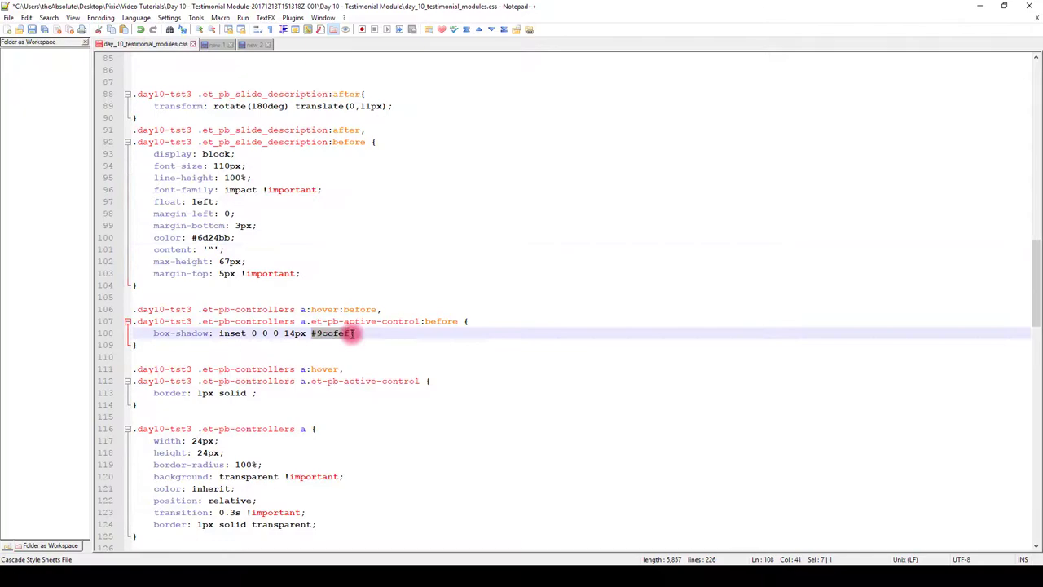
key("ctrl+a")
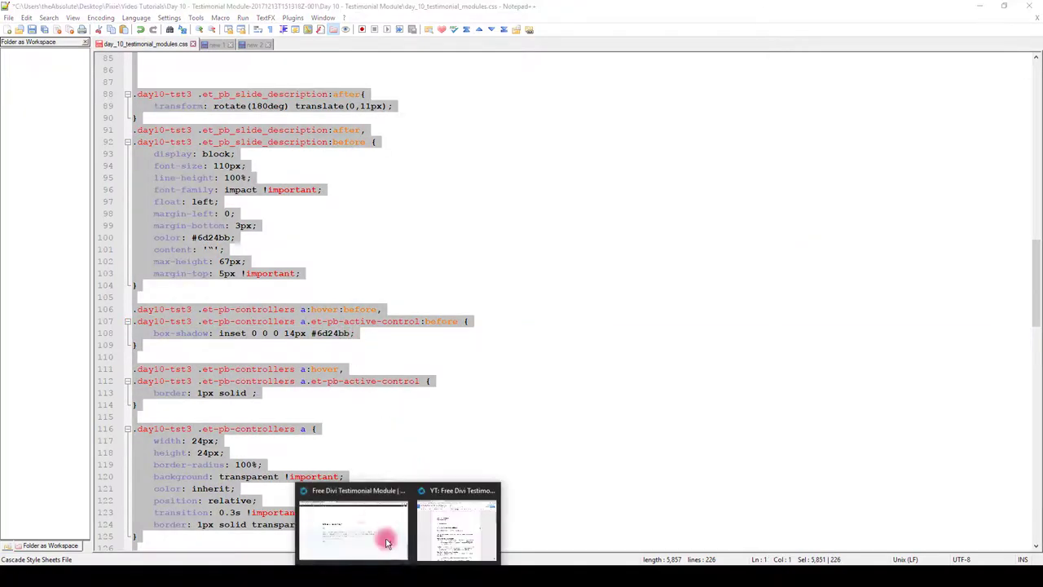
- Switch to the browser, replace the page's Custom CSS in the Divi Builder settings with the edited stylesheet, and update the page
left_click(379, 525)
left_click(199, 9)
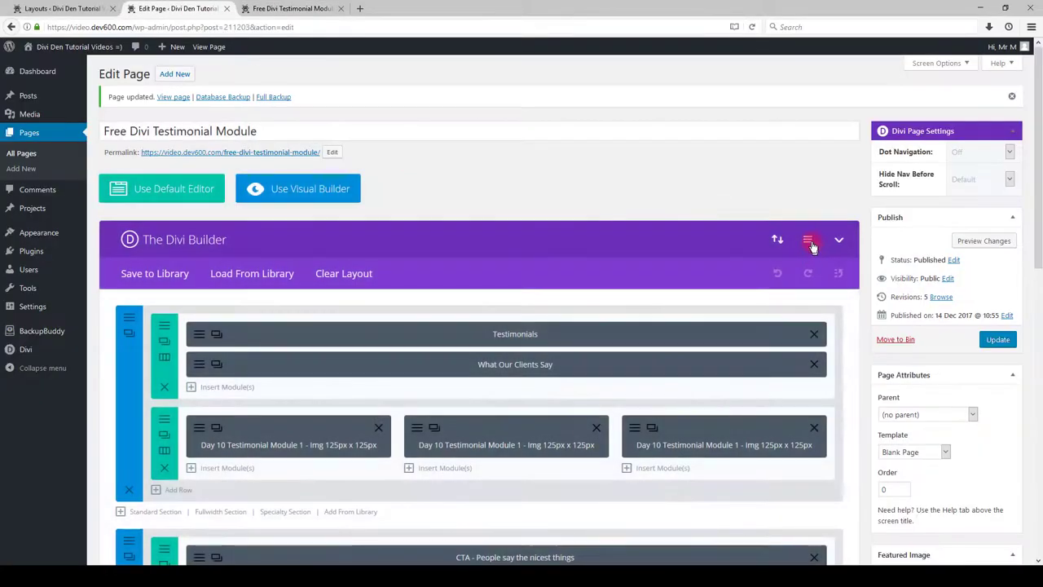
left_click(810, 242)
left_click(508, 293)
key("ctrl+a")
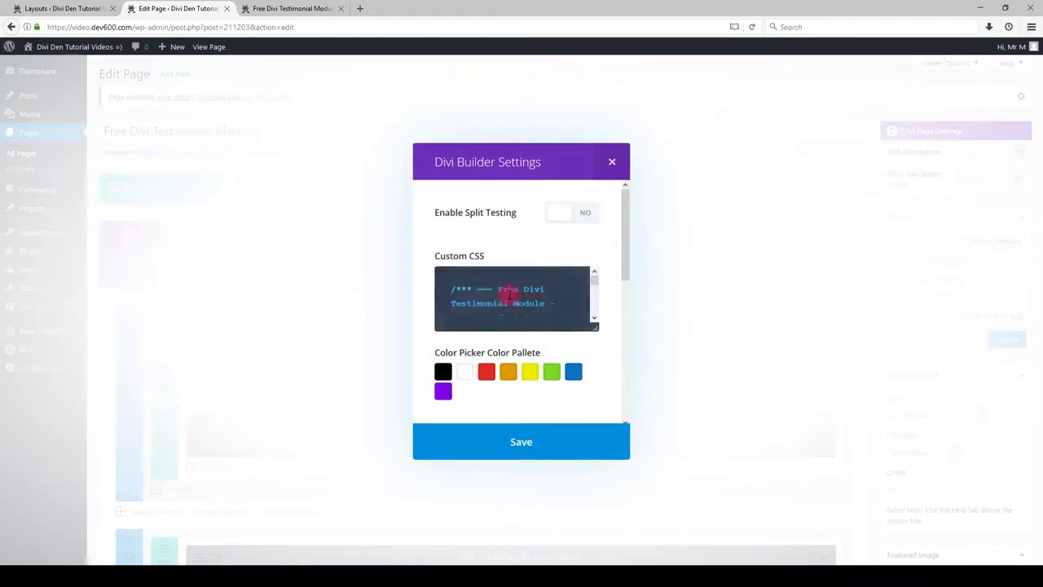
key("ctrl+v")
left_click(543, 441)
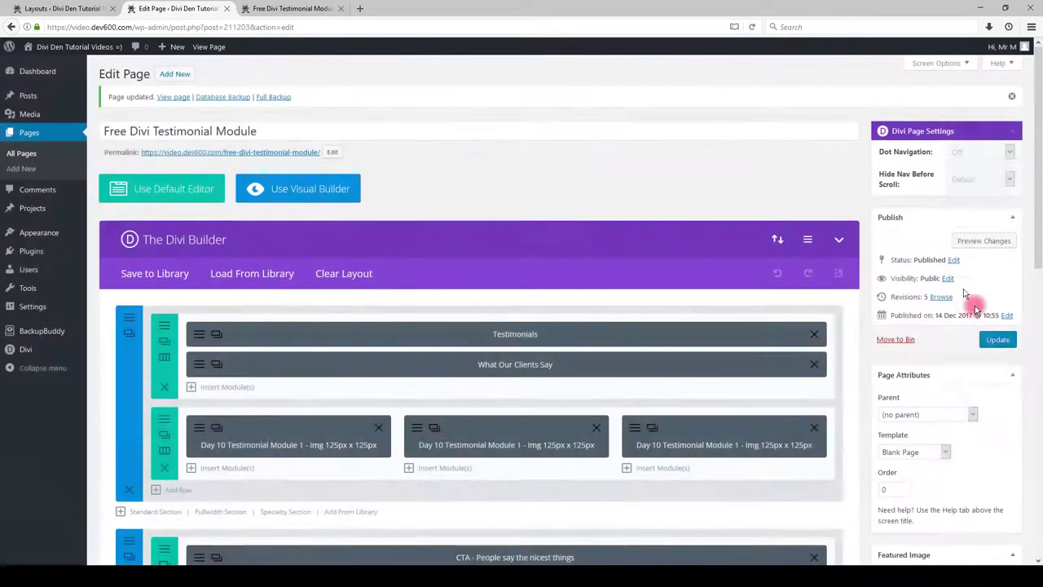
left_click(996, 343)
- Review the colours of the quote marks, slider dots and star ratings across the three testimonial sections on the published page
left_click(267, 13)
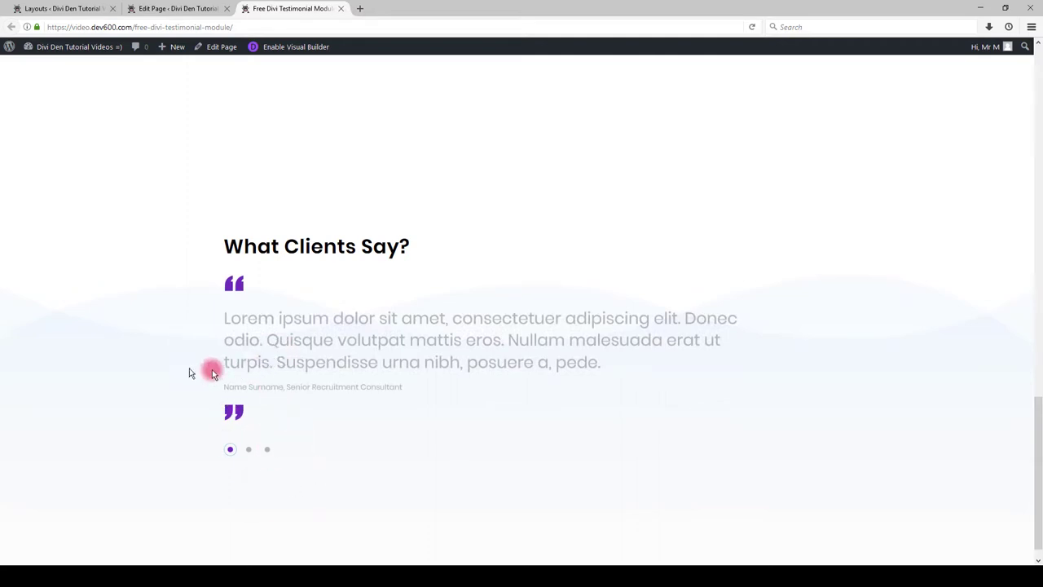
scroll(252, 368, "up", 5)
scroll(252, 368, "up", 8)
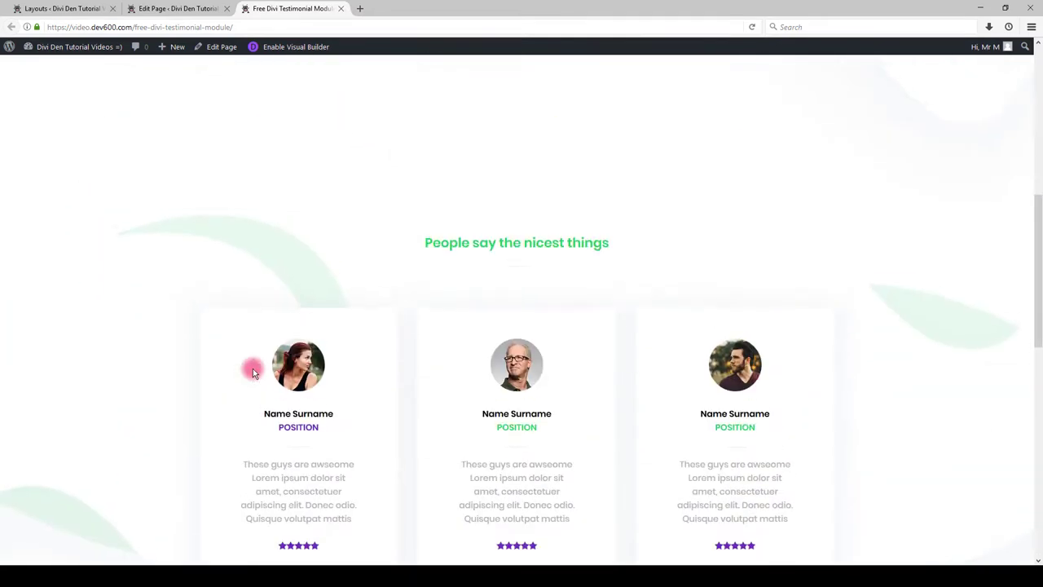
scroll(209, 371, "down", 12)
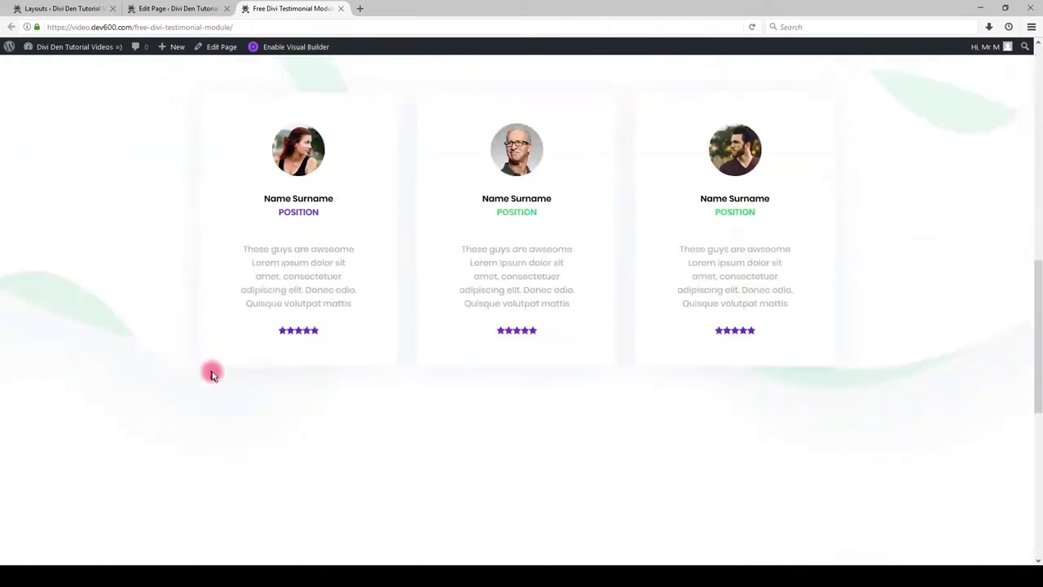
scroll(209, 370, "up", 10)
scroll(196, 363, "up", 2)
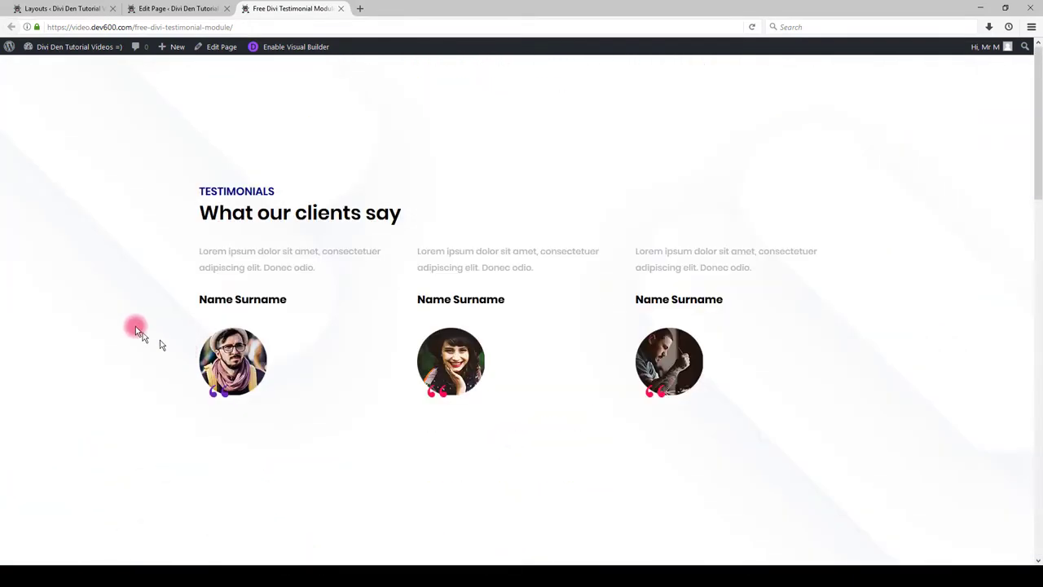